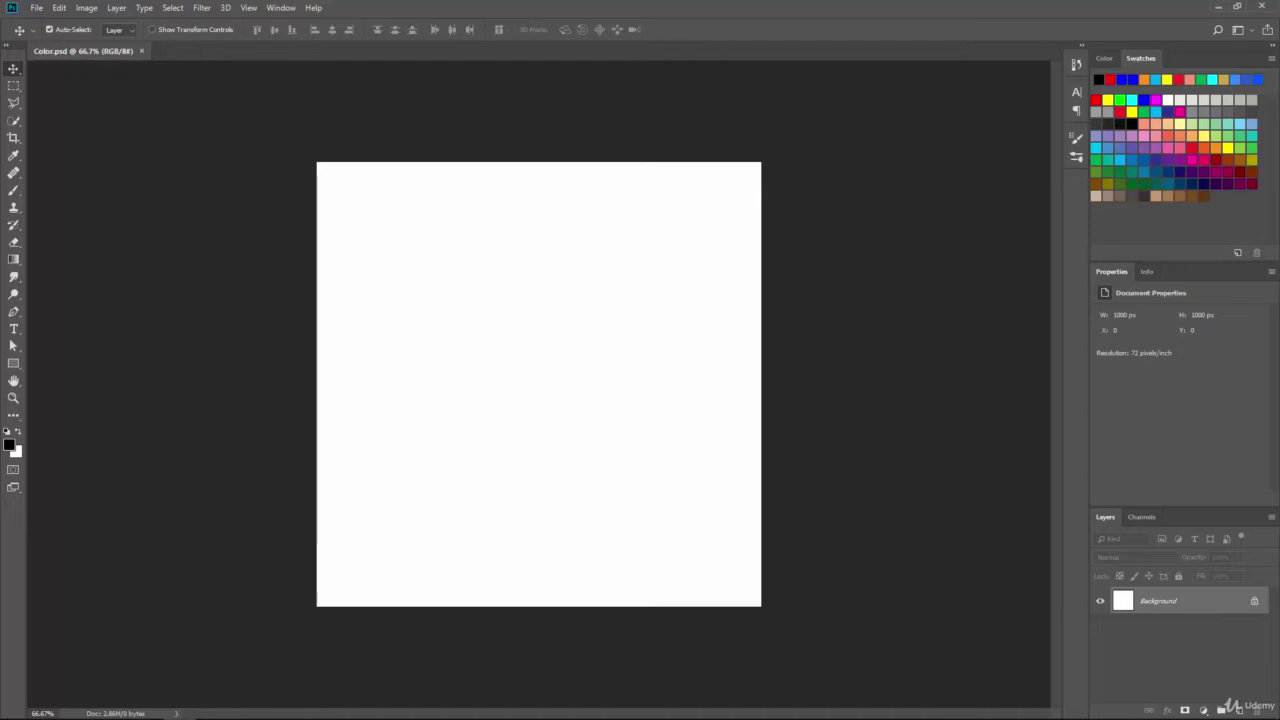
Open the Adobe Color Themes panel from Window > Extensions.
left_click(272, 8)
mouse_move(333, 70)
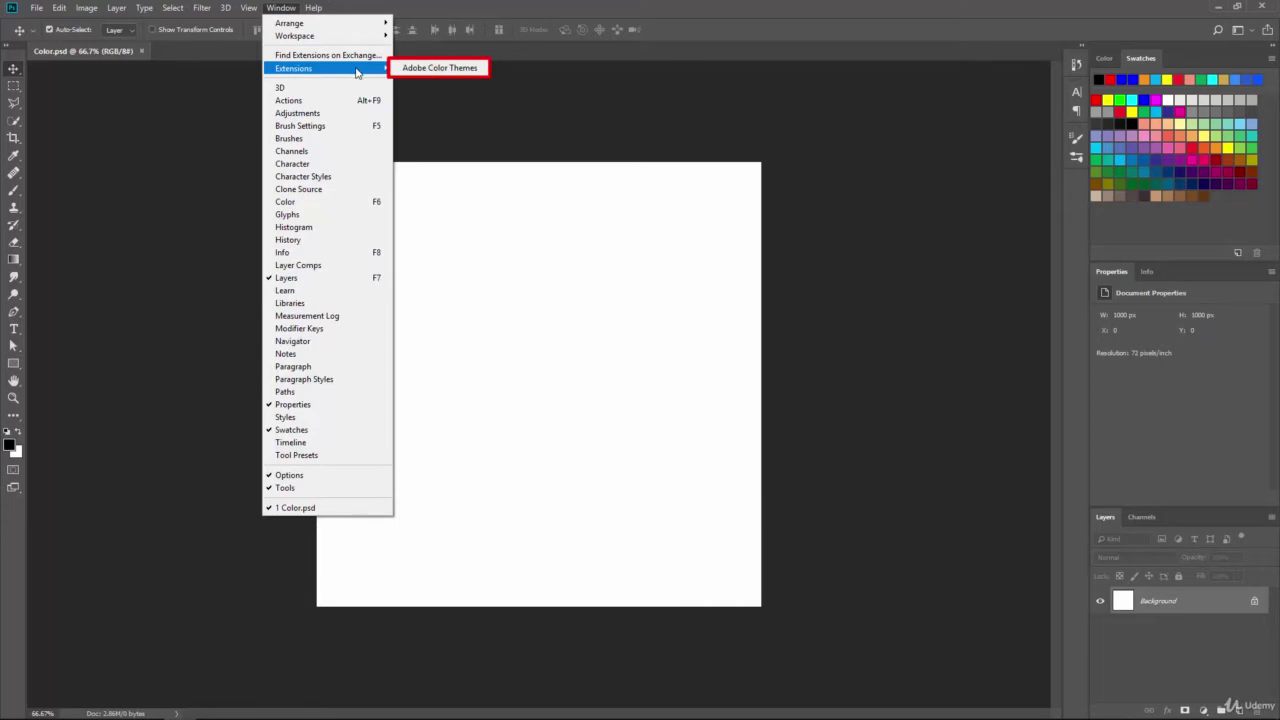
left_click(433, 70)
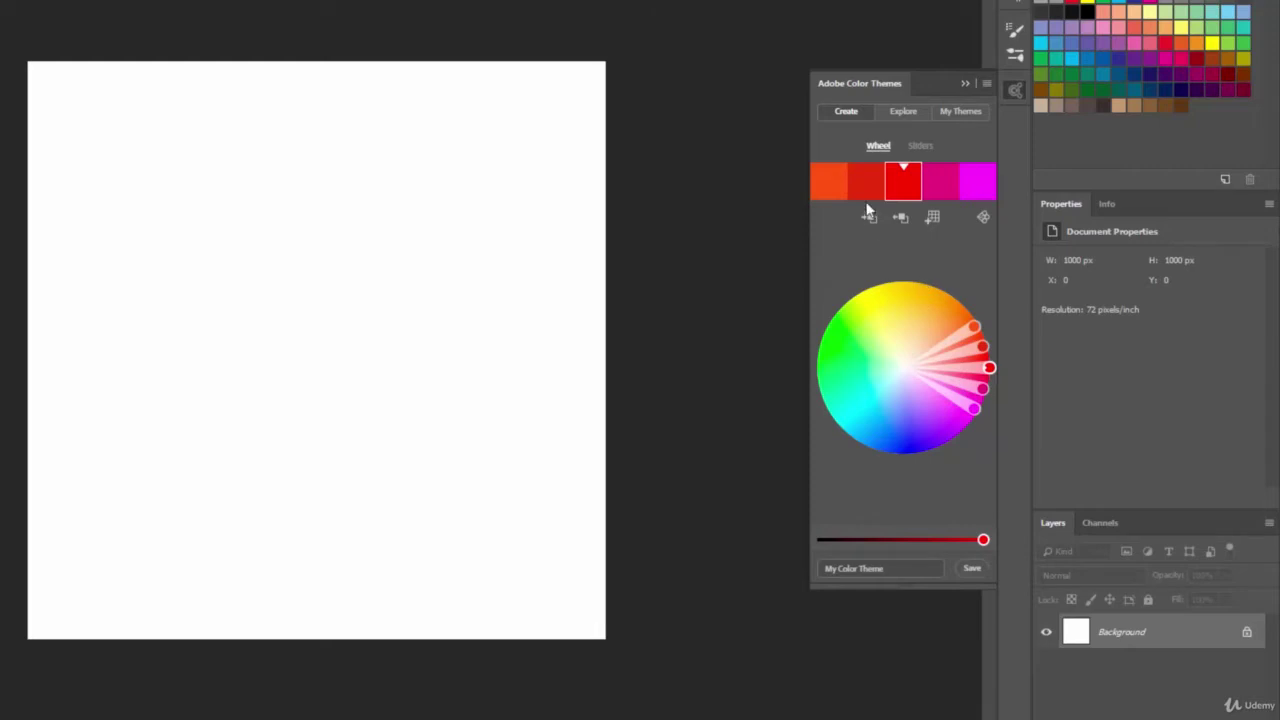
Browse the Most Popular themes on the Explore tab, then switch to My Themes.
left_click(905, 115)
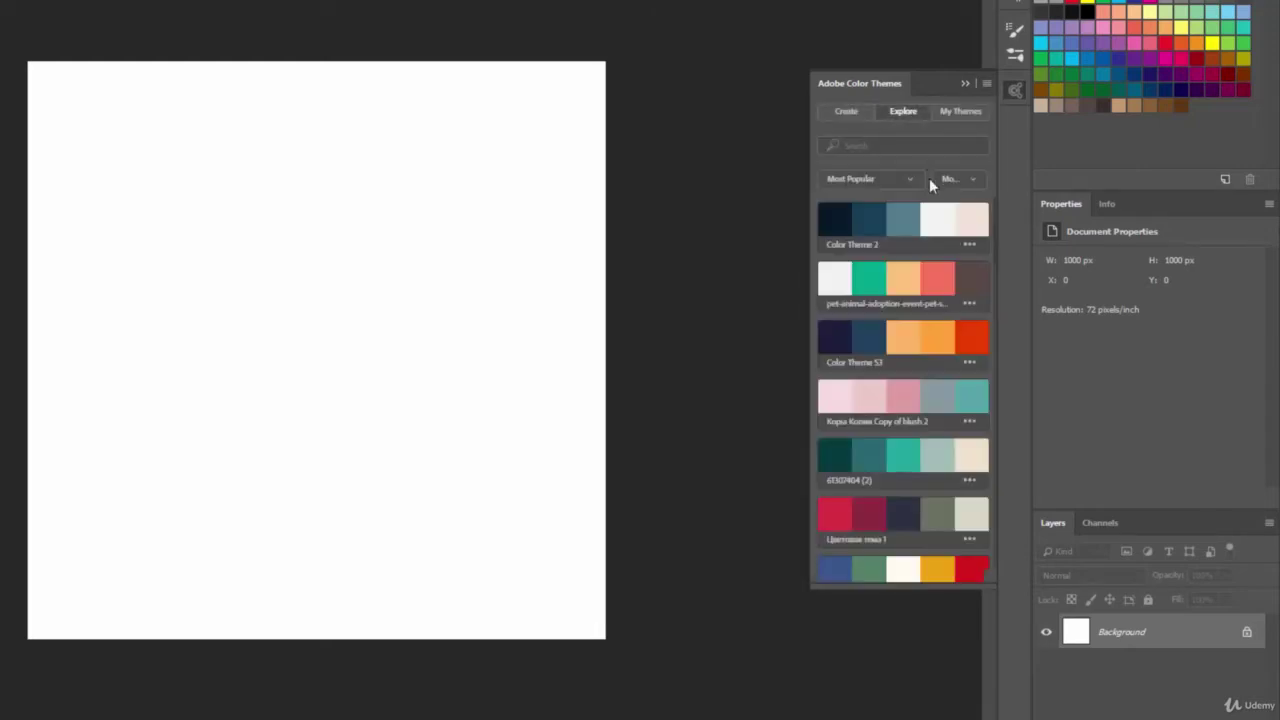
scroll(934, 264, "down", 5)
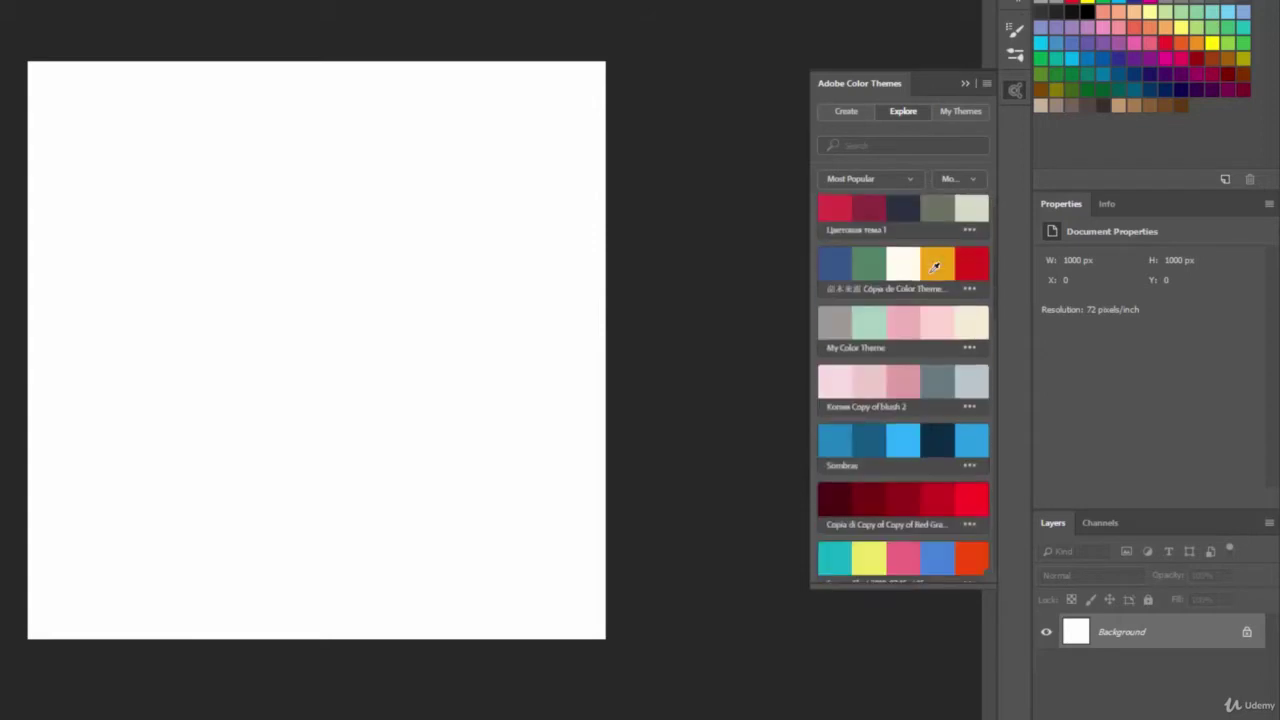
scroll(934, 266, "down", 10)
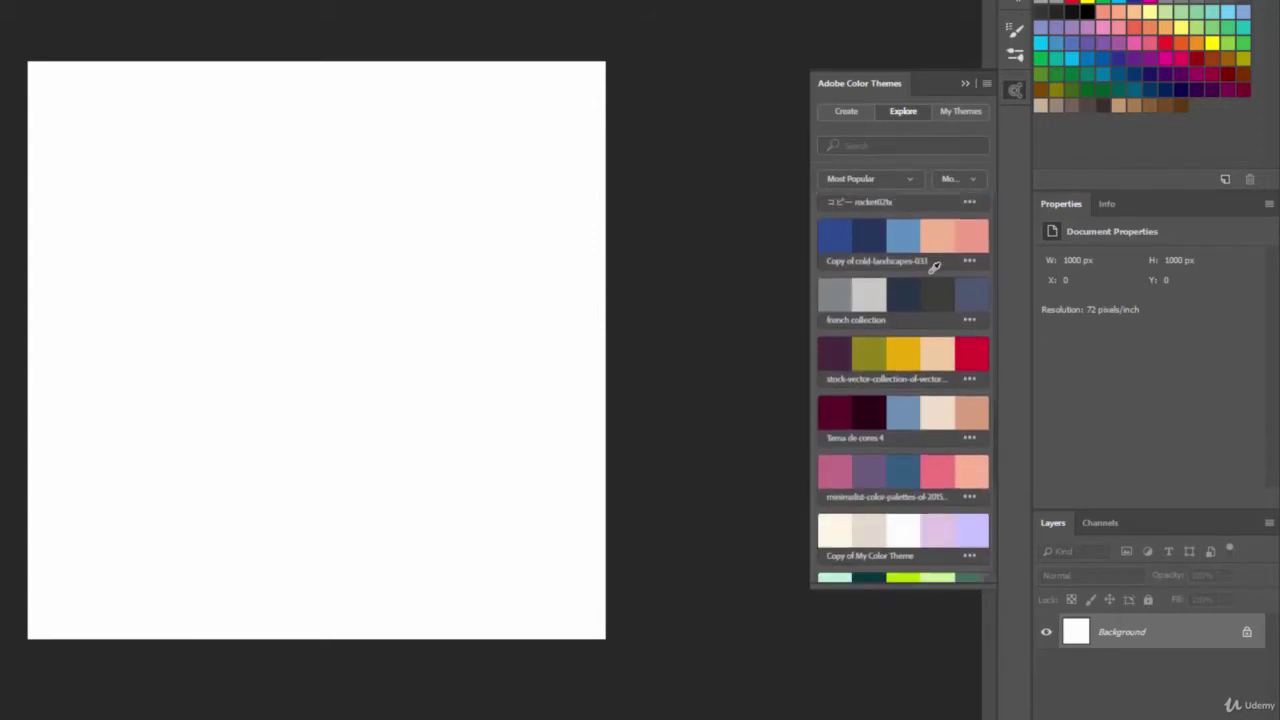
scroll(934, 266, "down", 12)
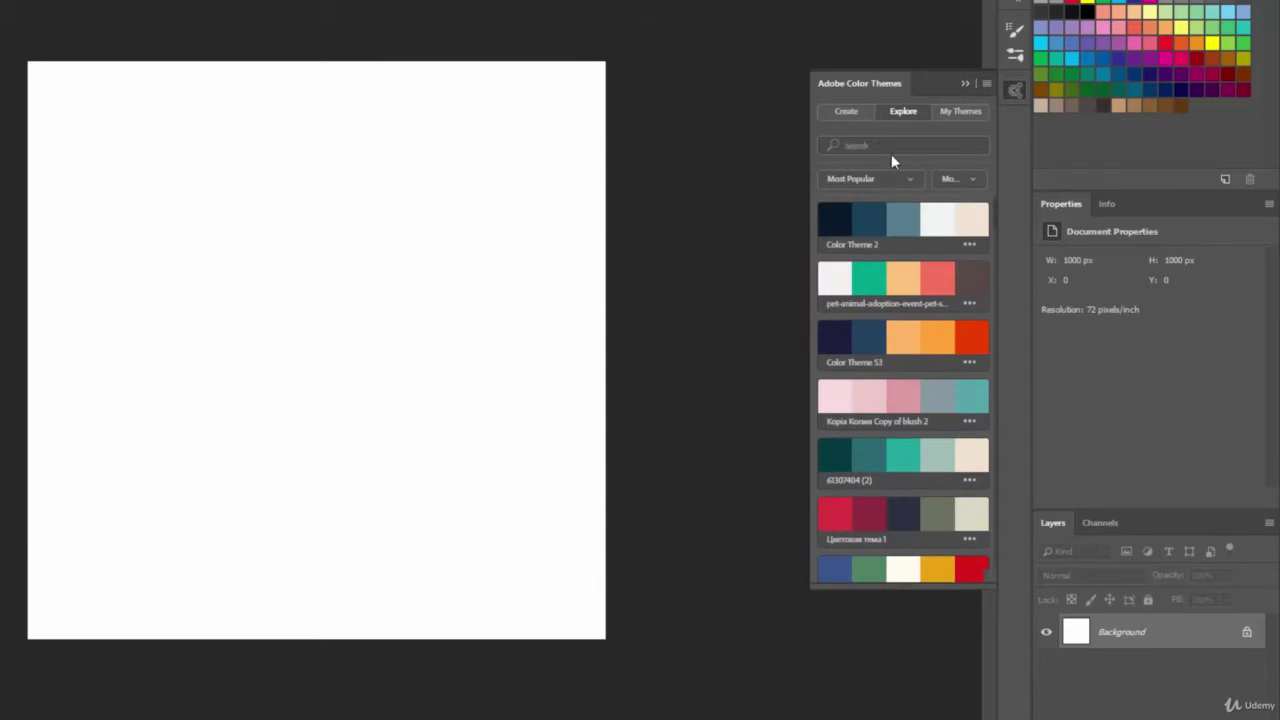
left_click(911, 184)
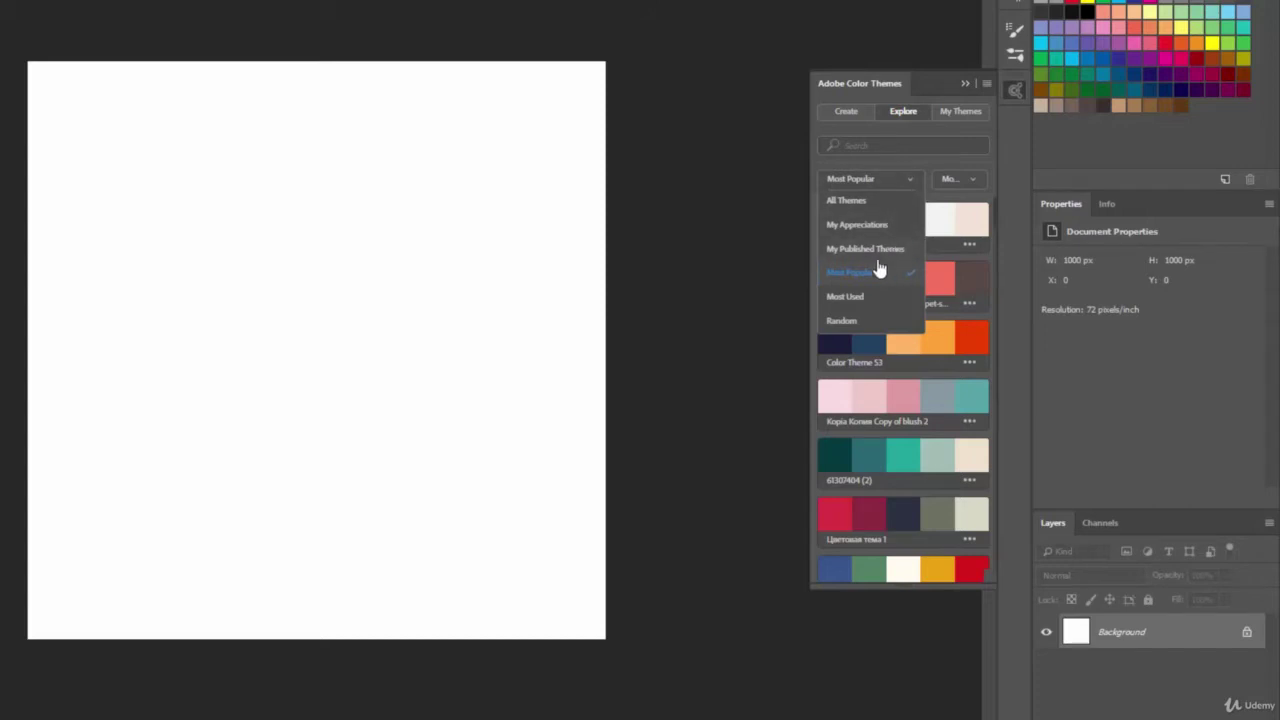
left_click(911, 178)
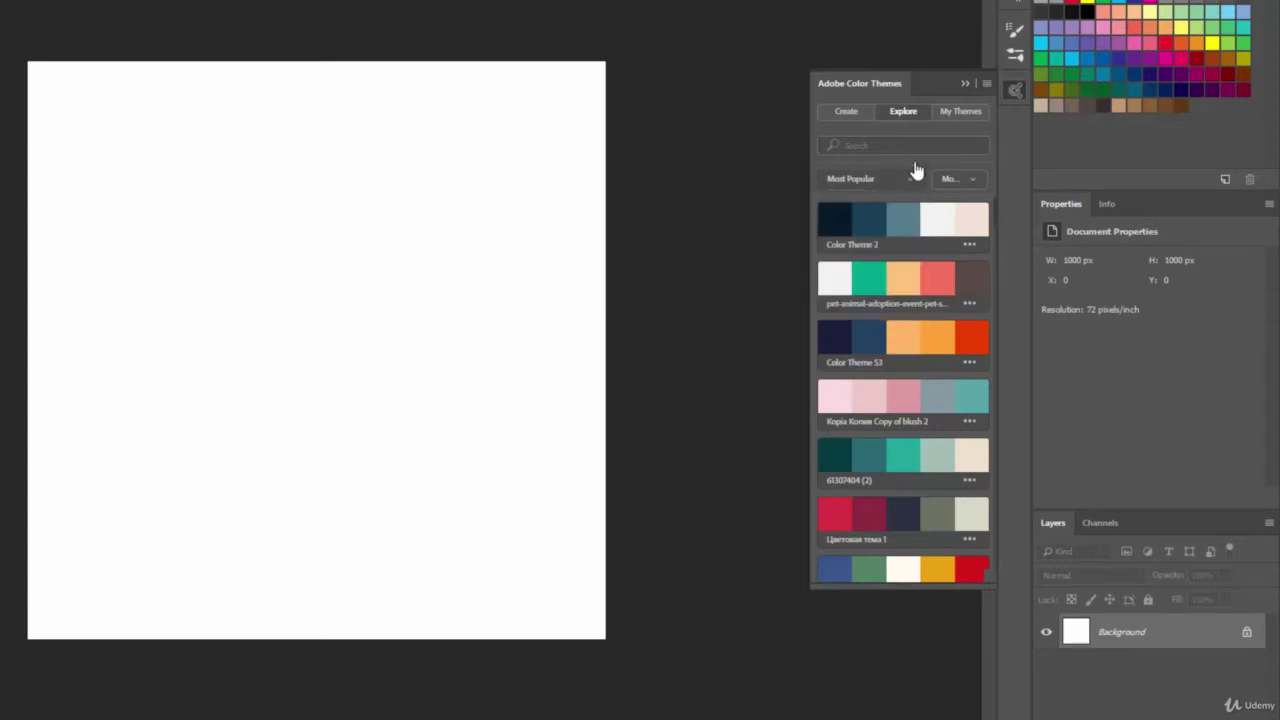
left_click(957, 118)
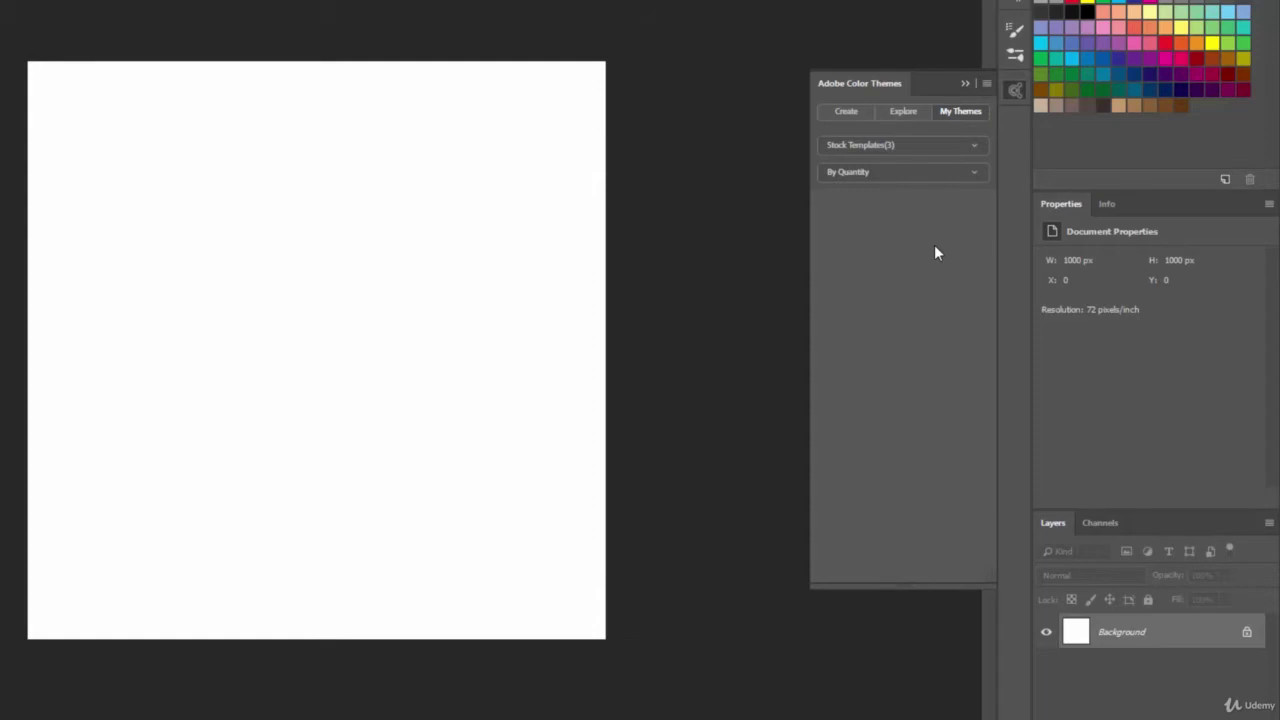
Return to Create and check the red's CMYK values in Sliders view, then go back to Wheel.
left_click(838, 112)
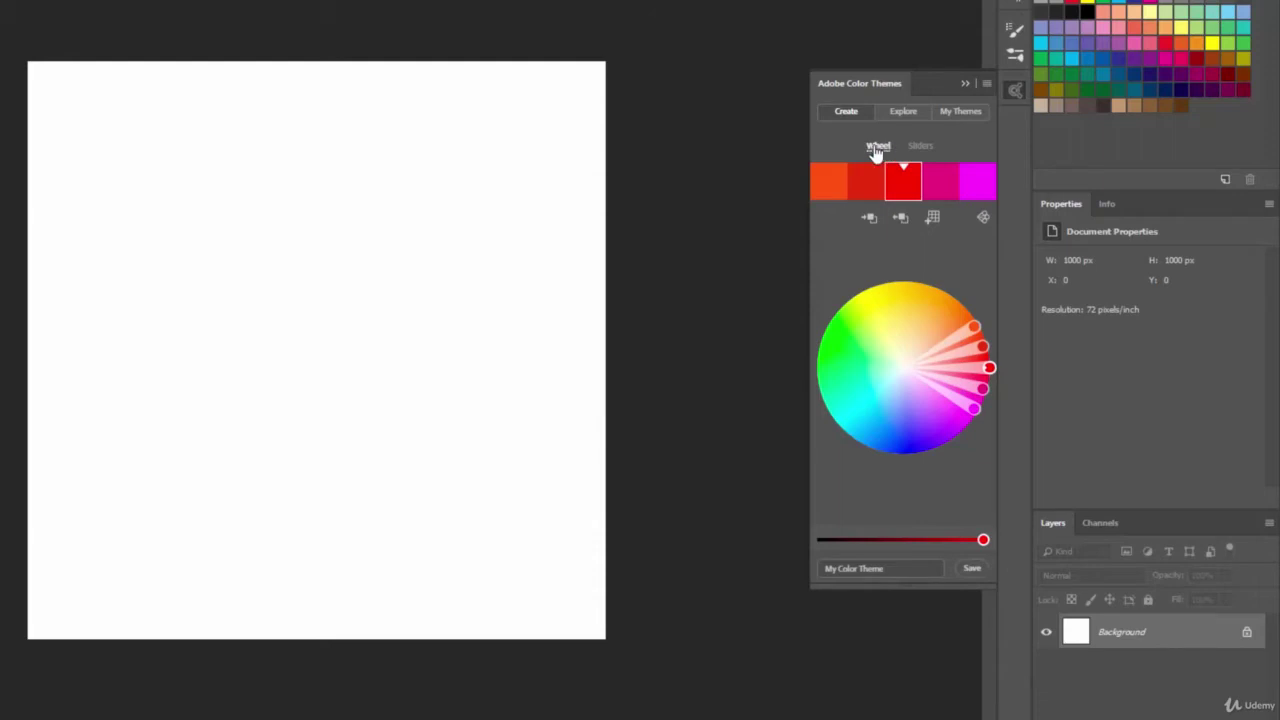
left_click(924, 148)
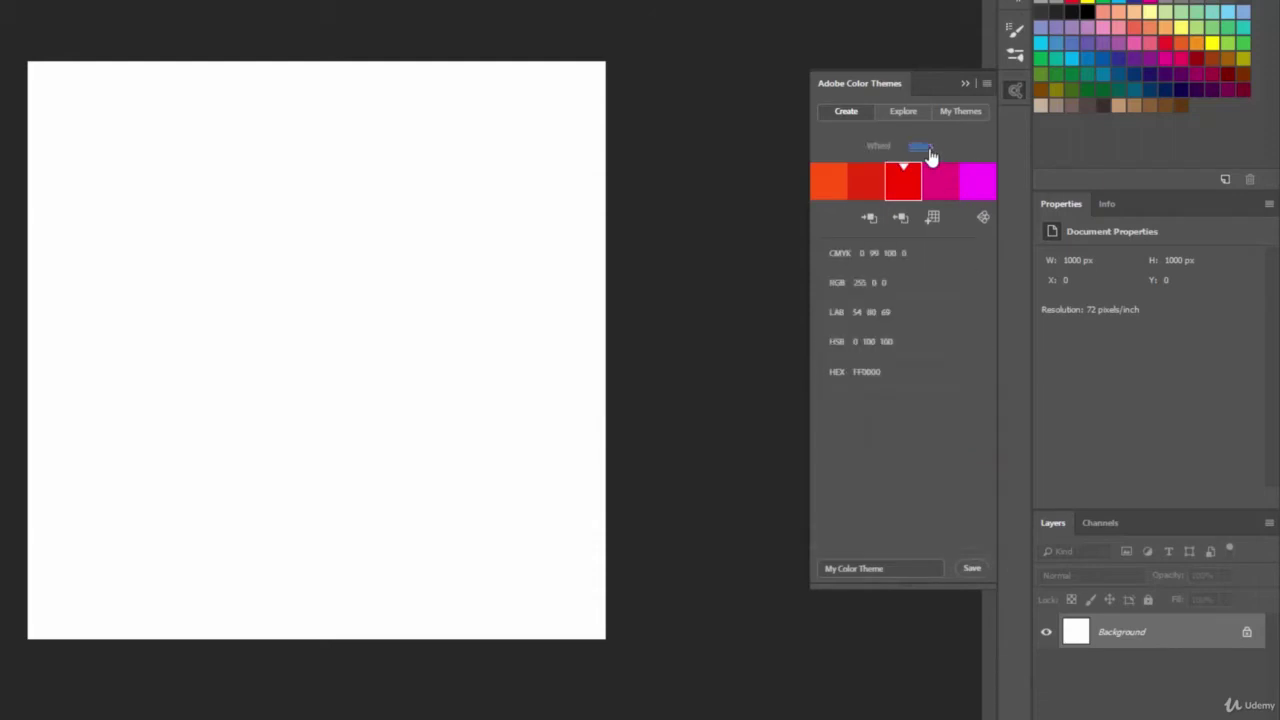
left_click(823, 253)
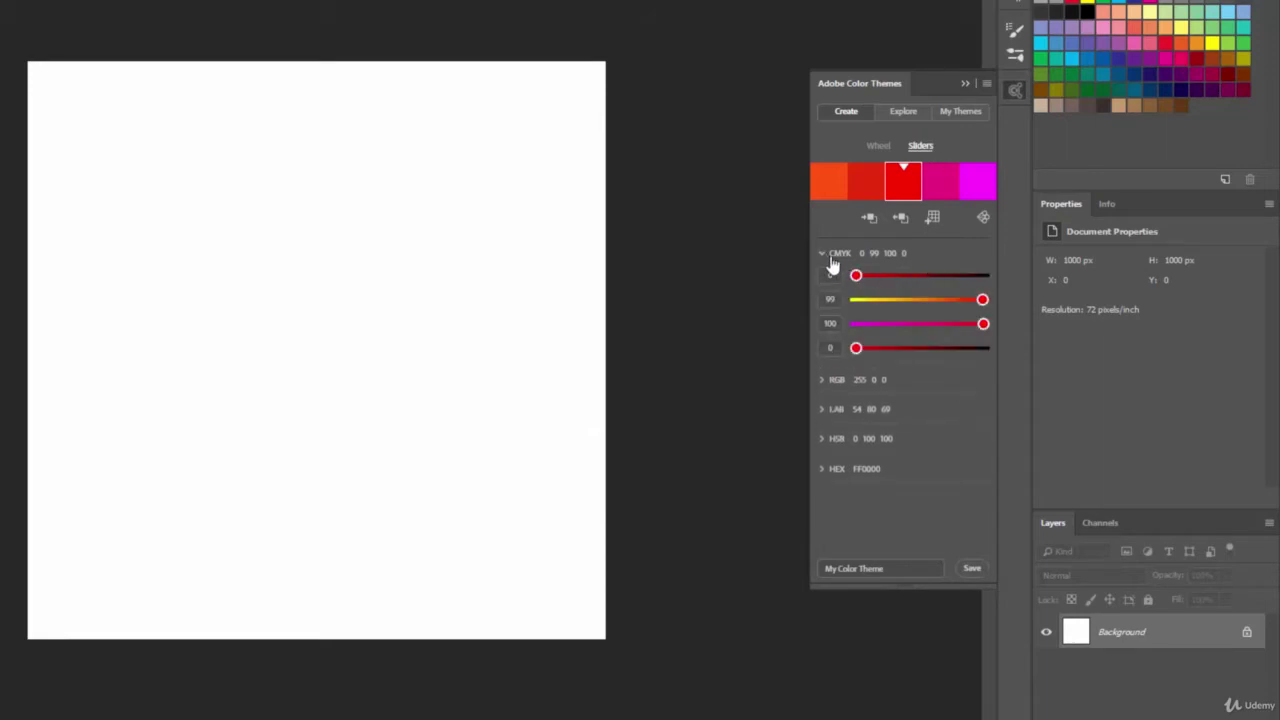
left_click(823, 255)
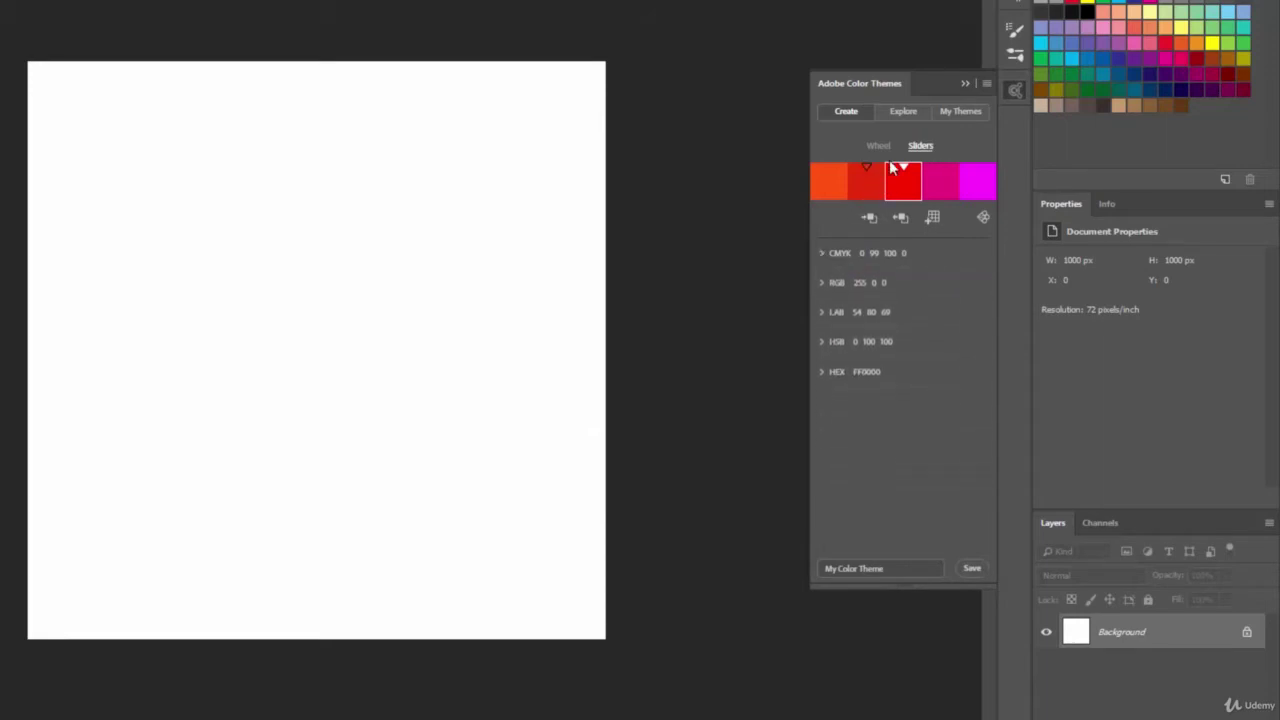
left_click(878, 145)
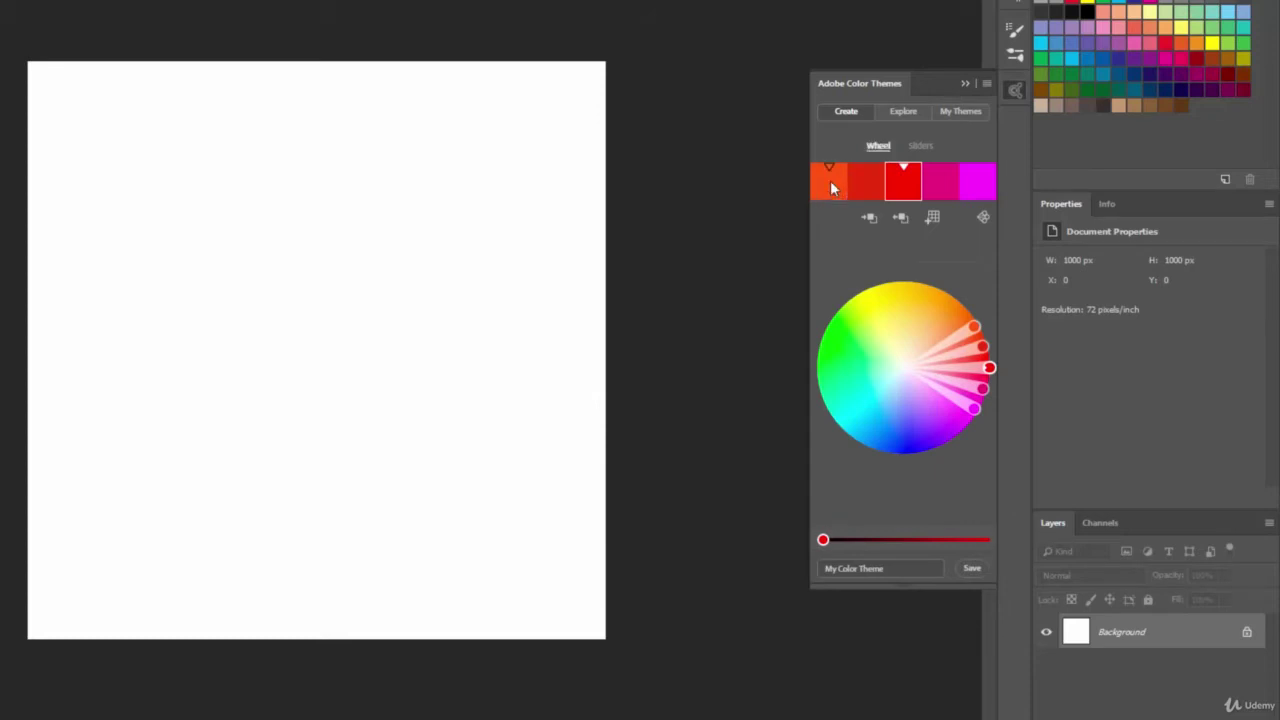
Select each theme swatch in turn, ending with magenta as the base colour.
left_click(830, 182)
left_click(873, 178)
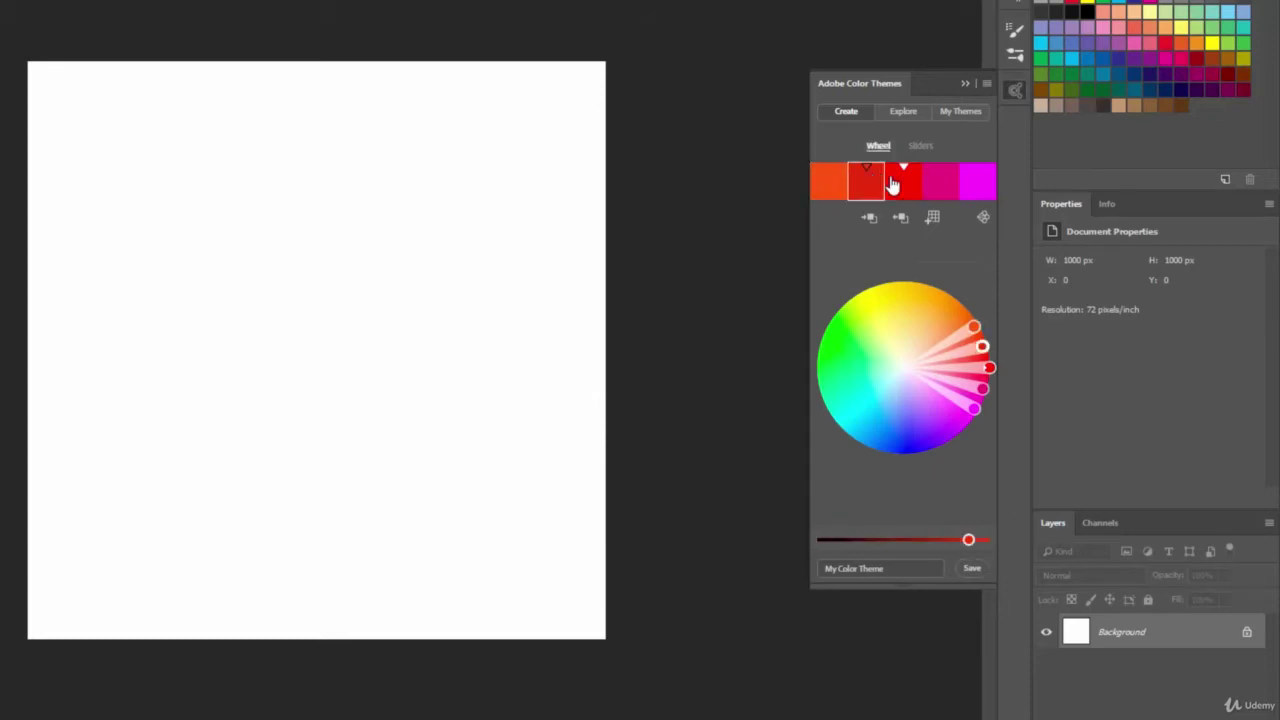
left_click(918, 190)
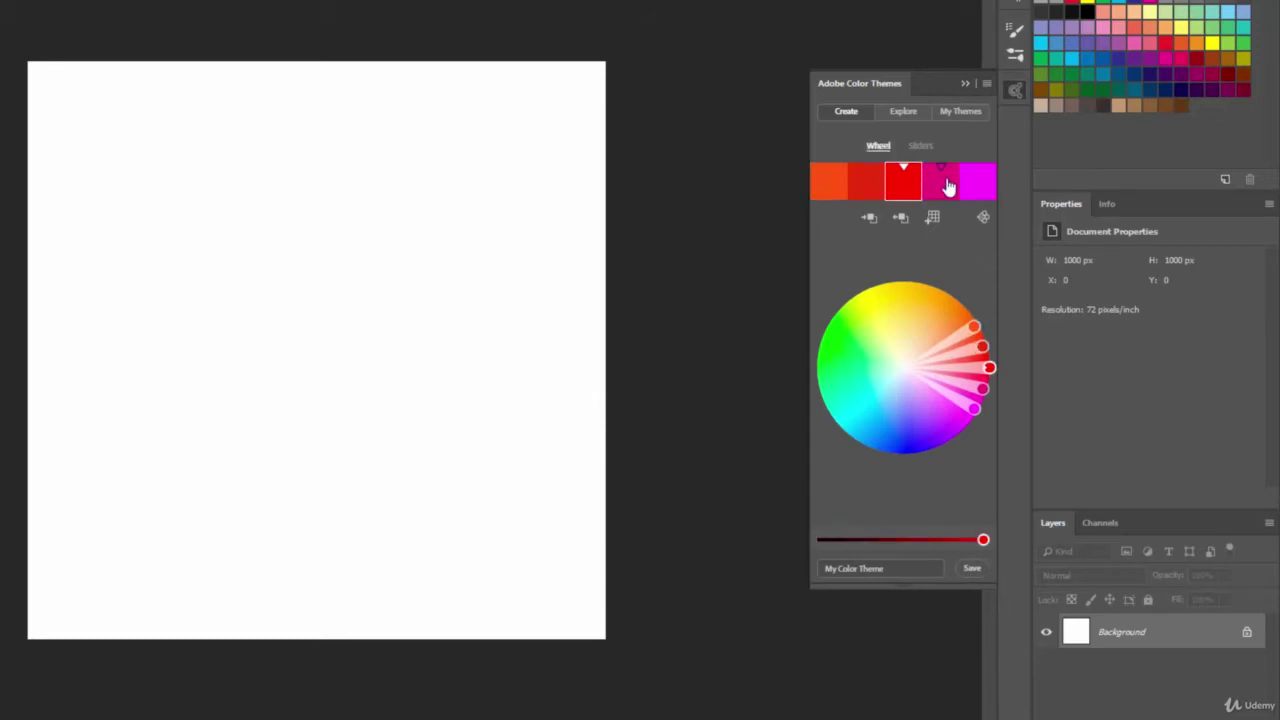
left_click(946, 189)
left_click(978, 186)
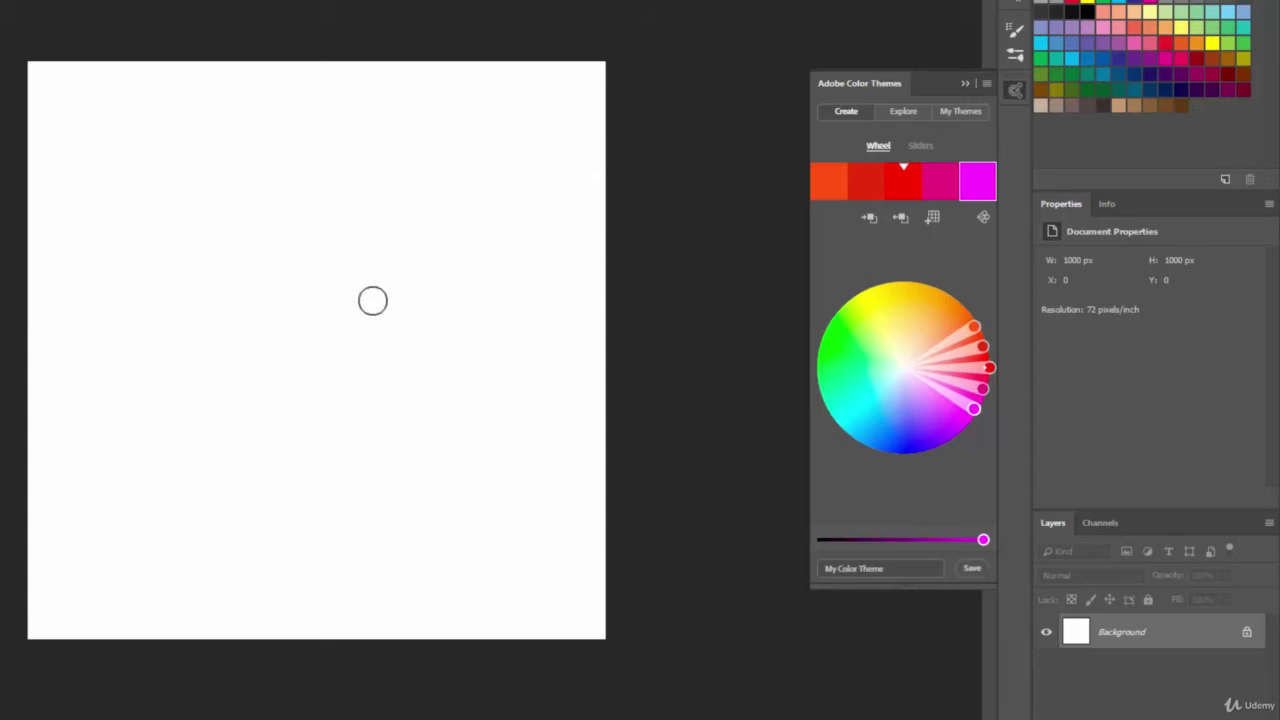
Paint magenta, dark pink and red theme-colour strokes on the canvas's upper left.
mouse_move(197, 191)
left_mouse_down()
mouse_move(169, 223)
mouse_move(218, 256)
mouse_move(190, 322)
left_mouse_up()
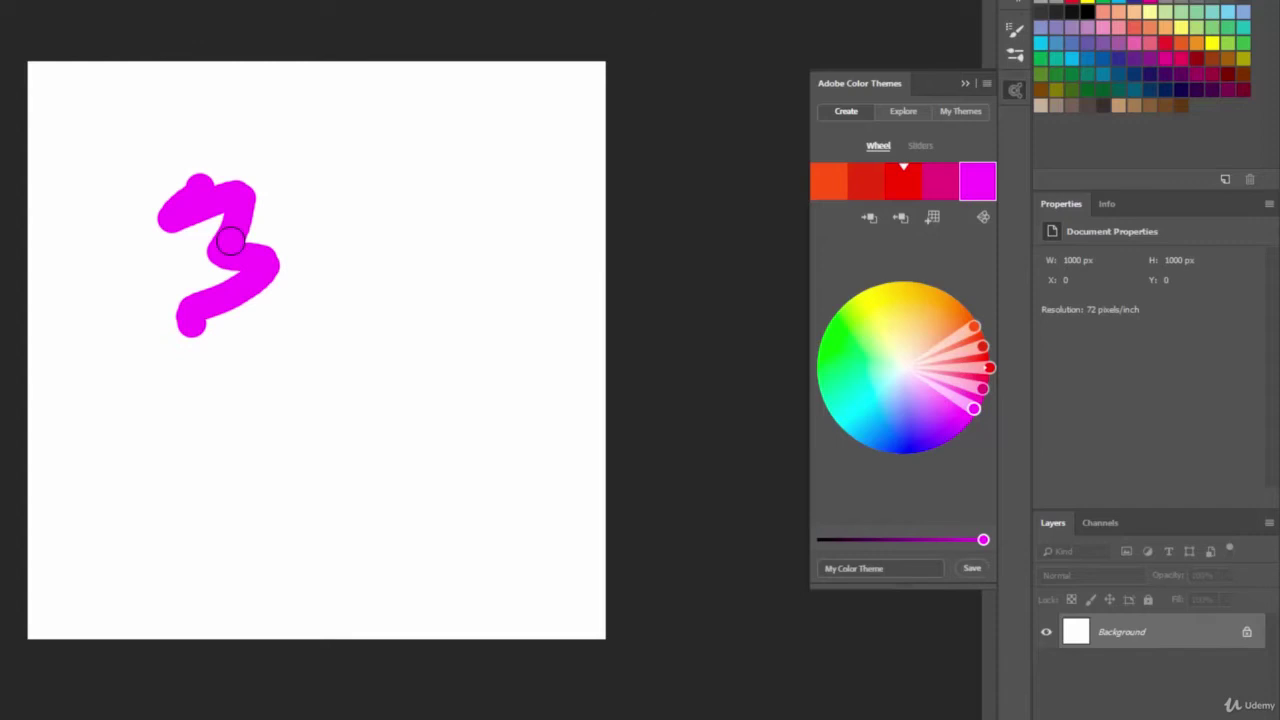
mouse_move(229, 241)
left_mouse_down()
mouse_move(196, 266)
mouse_move(210, 325)
mouse_move(278, 320)
mouse_move(246, 274)
left_mouse_up()
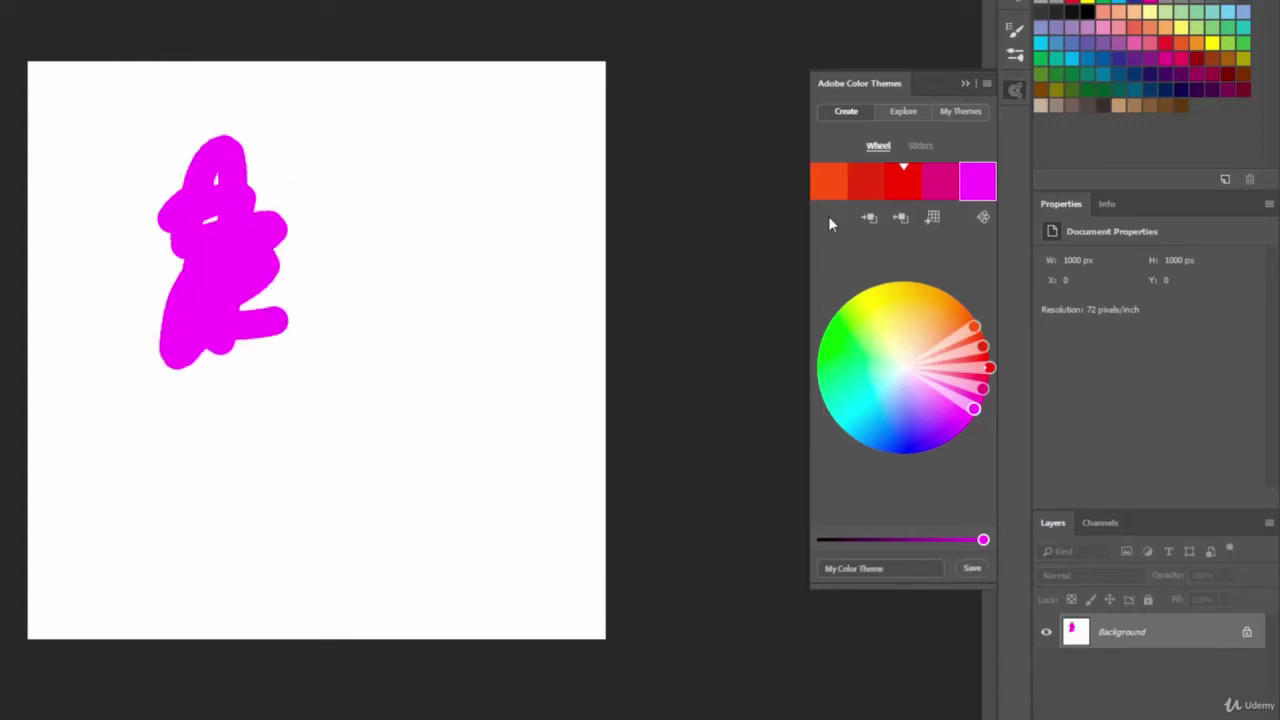
left_click(933, 183)
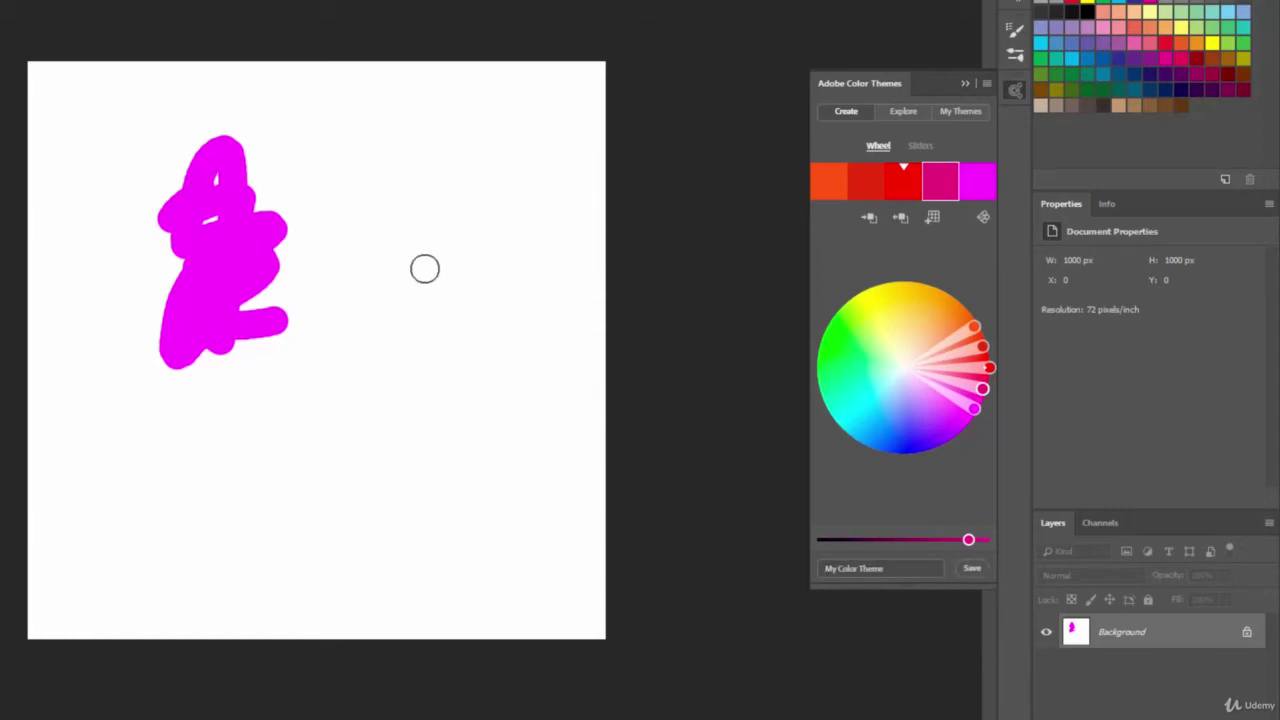
mouse_move(245, 245)
left_mouse_down()
mouse_move(289, 219)
mouse_move(271, 287)
mouse_move(220, 311)
mouse_move(248, 351)
mouse_move(311, 355)
mouse_move(266, 295)
mouse_move(284, 304)
mouse_move(292, 345)
left_mouse_up()
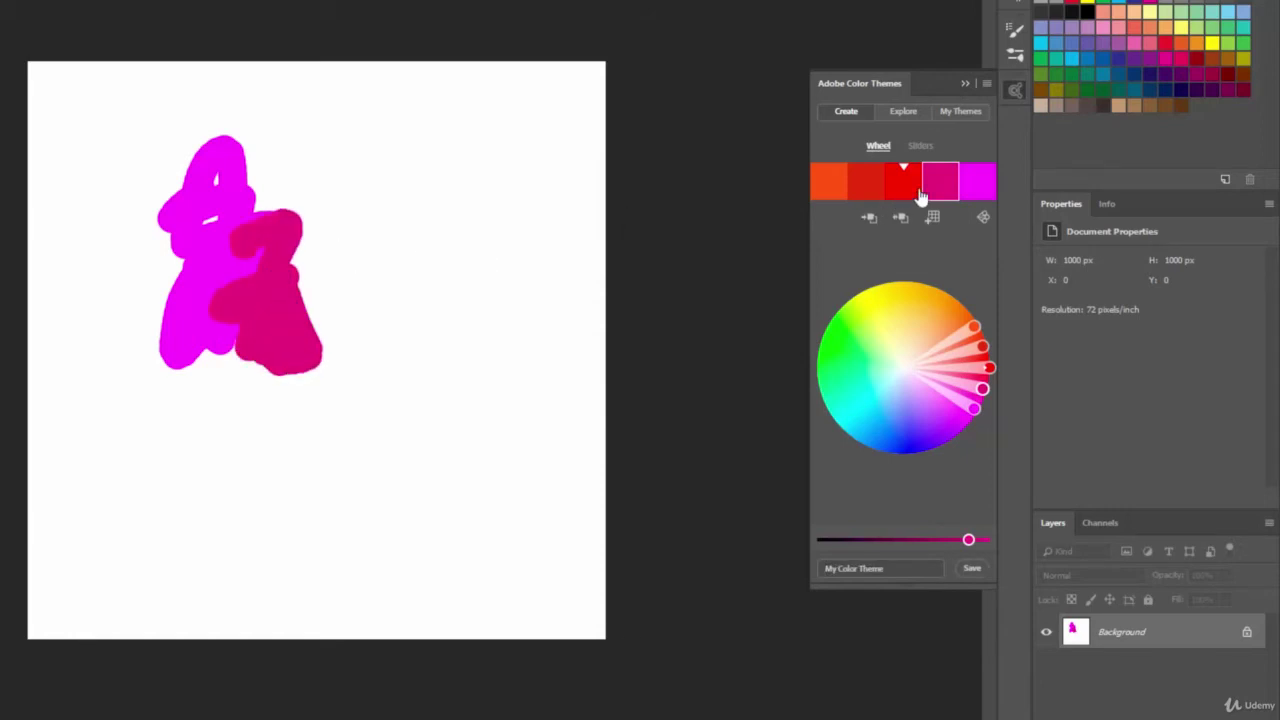
left_click(907, 190)
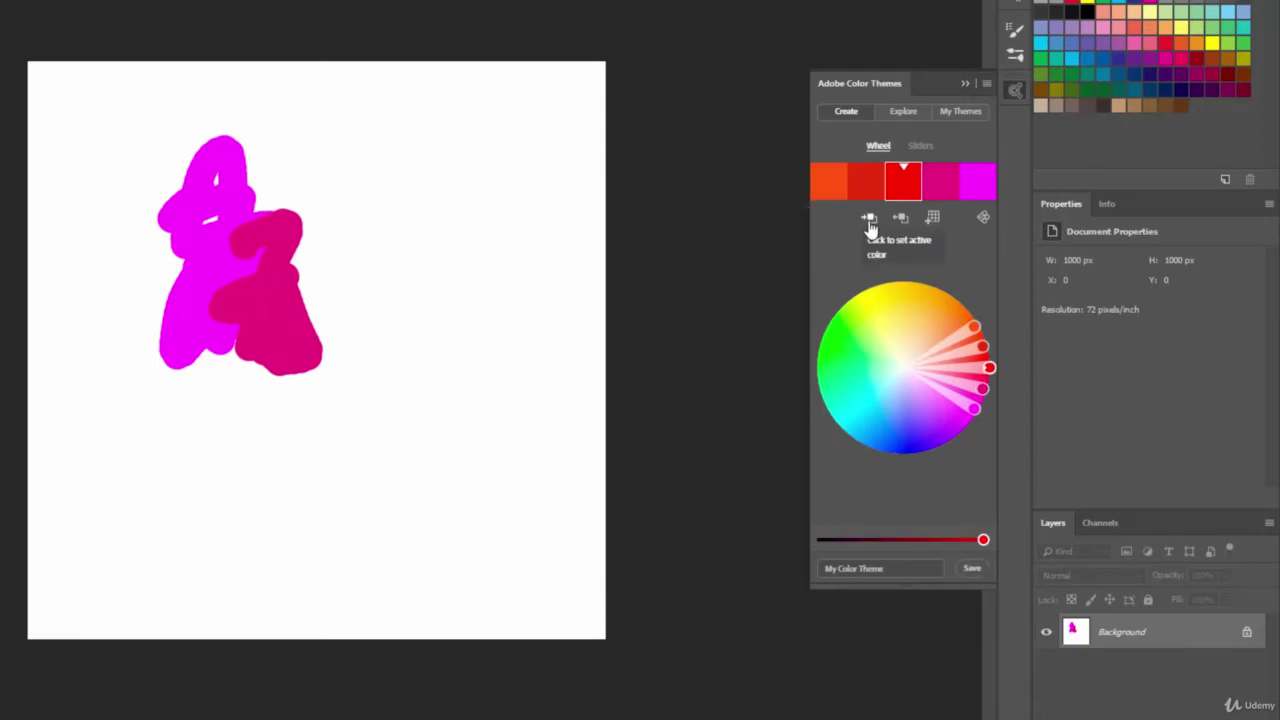
mouse_move(259, 222)
left_mouse_down()
mouse_move(312, 266)
mouse_move(323, 331)
mouse_move(369, 292)
mouse_move(308, 227)
mouse_move(351, 248)
mouse_move(352, 306)
left_mouse_up()
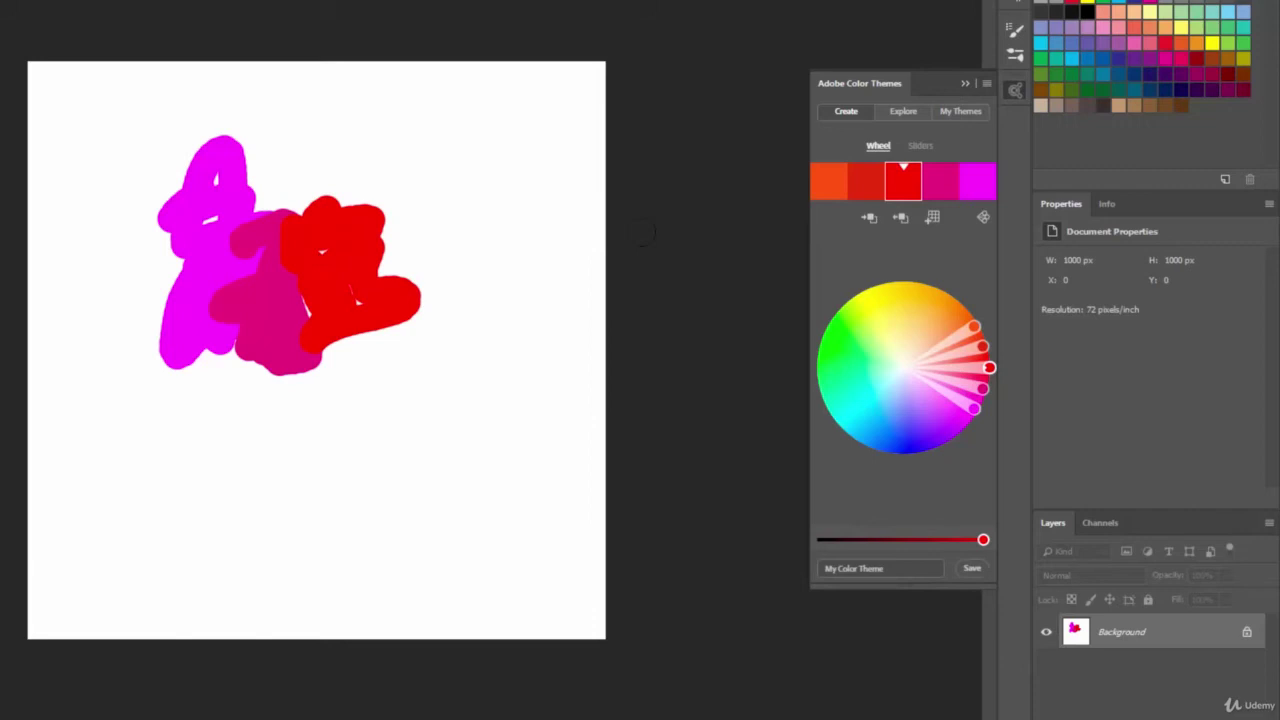
Extend the painting to the right with darker red and orange theme strokes.
left_click(863, 192)
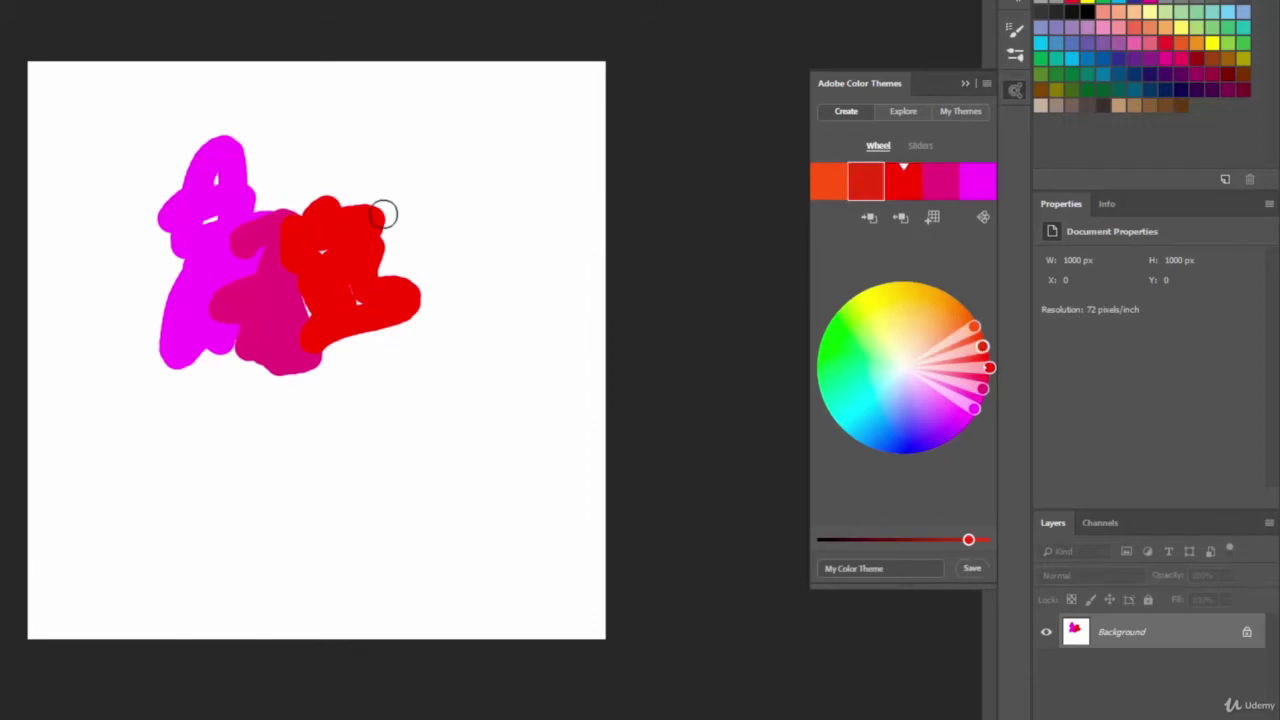
mouse_move(389, 209)
left_mouse_down()
mouse_move(395, 268)
mouse_move(425, 286)
mouse_move(445, 251)
mouse_move(405, 210)
mouse_move(443, 263)
left_mouse_up()
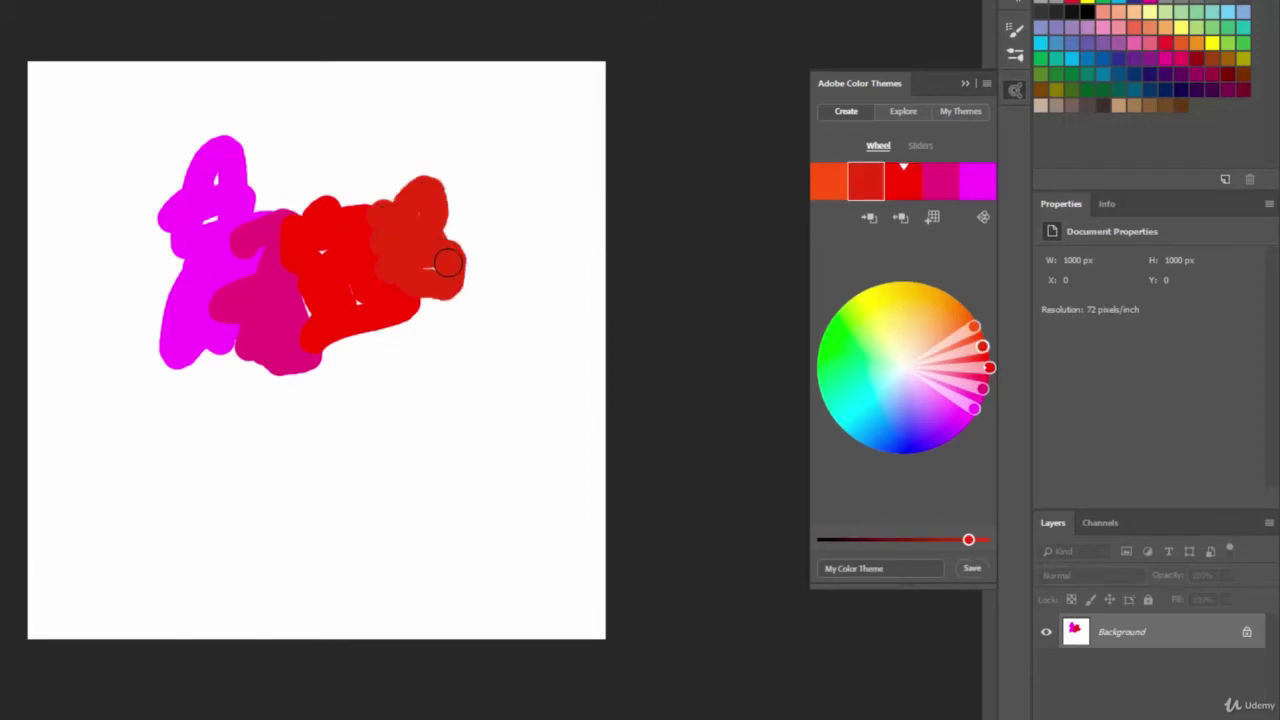
left_click(815, 198)
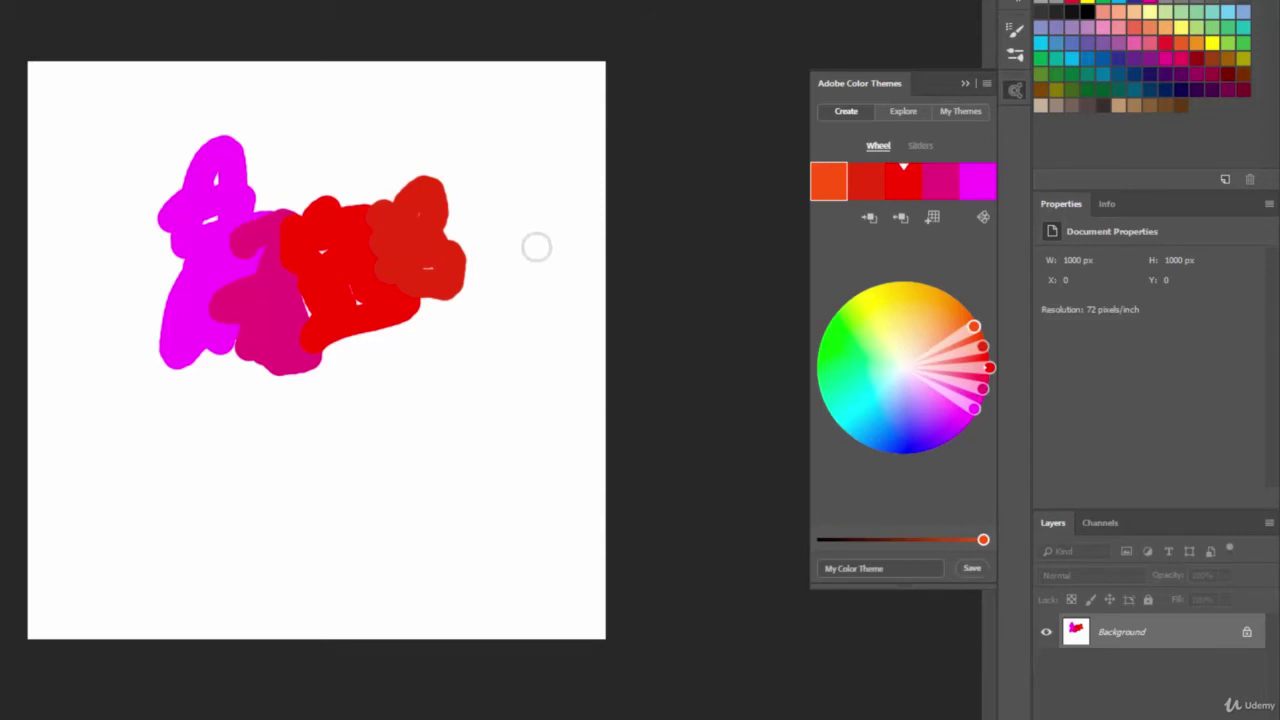
left_click(437, 207)
mouse_move(471, 203)
left_mouse_down()
mouse_move(462, 248)
mouse_move(492, 278)
mouse_move(465, 272)
left_mouse_up()
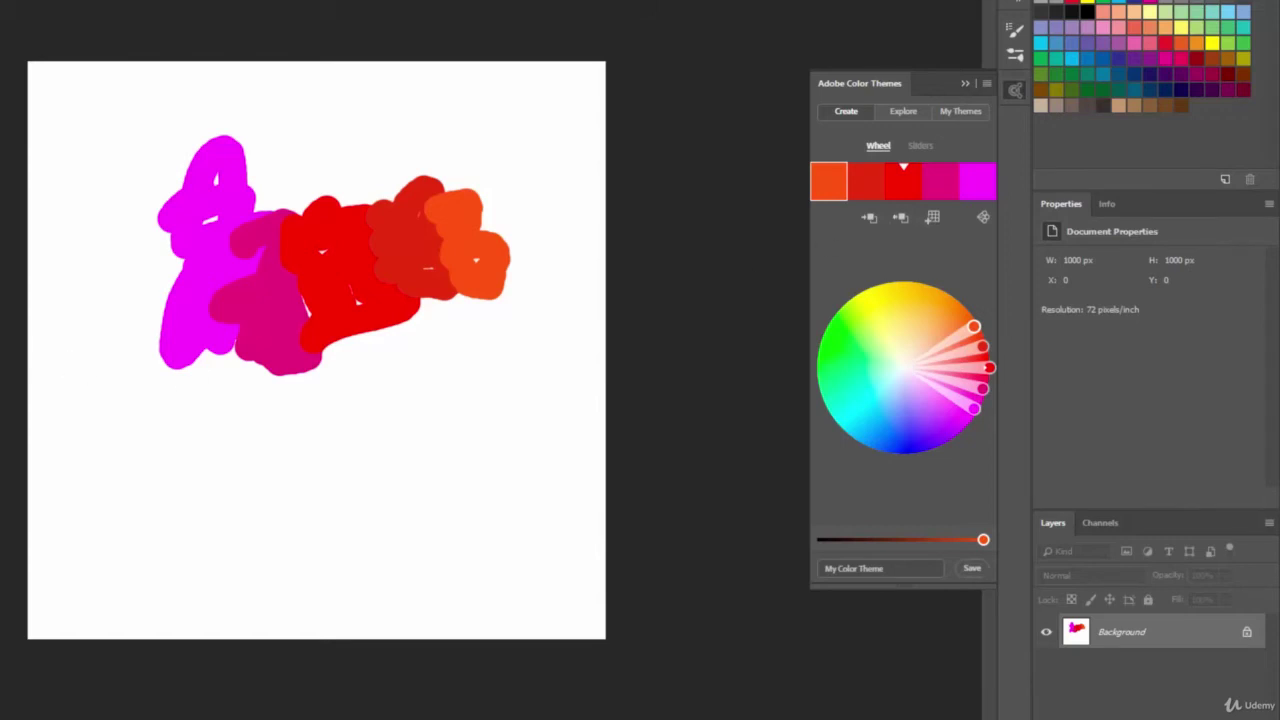
Base the theme on the active colour and respread wheel handles and brightness into magenta-to-orange.
left_click(900, 217)
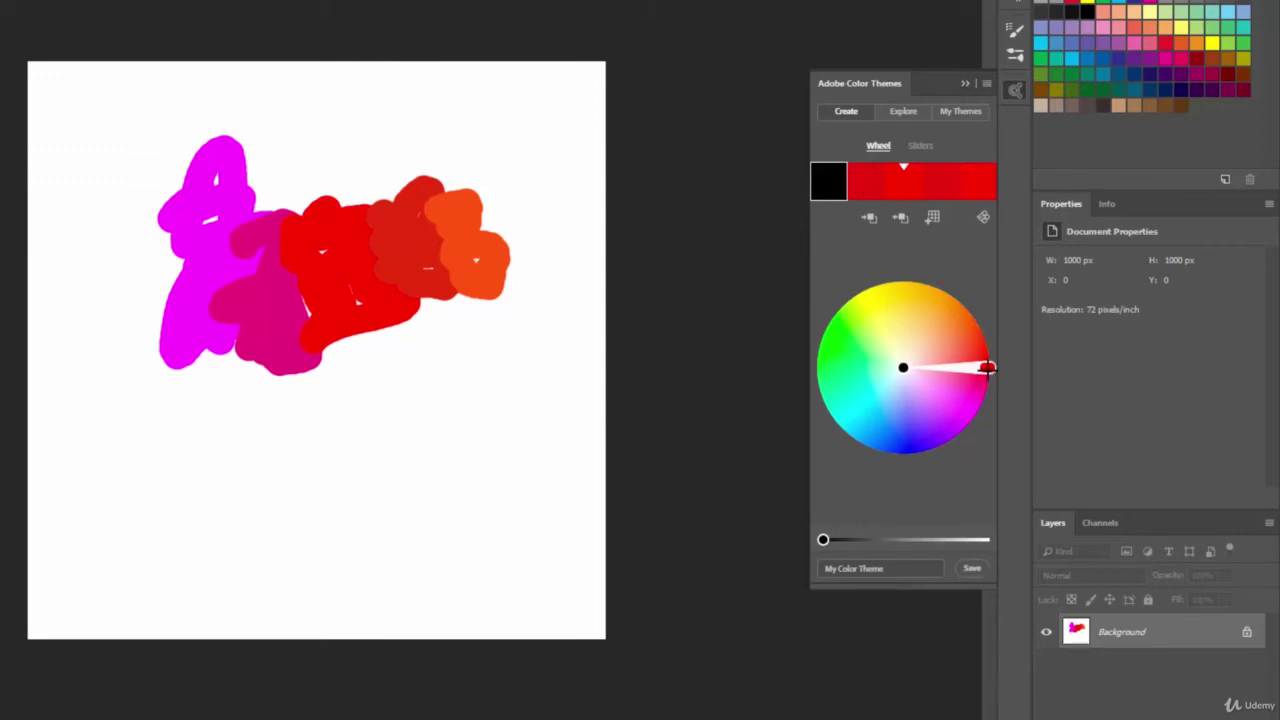
left_click_drag(986, 368, 963, 306)
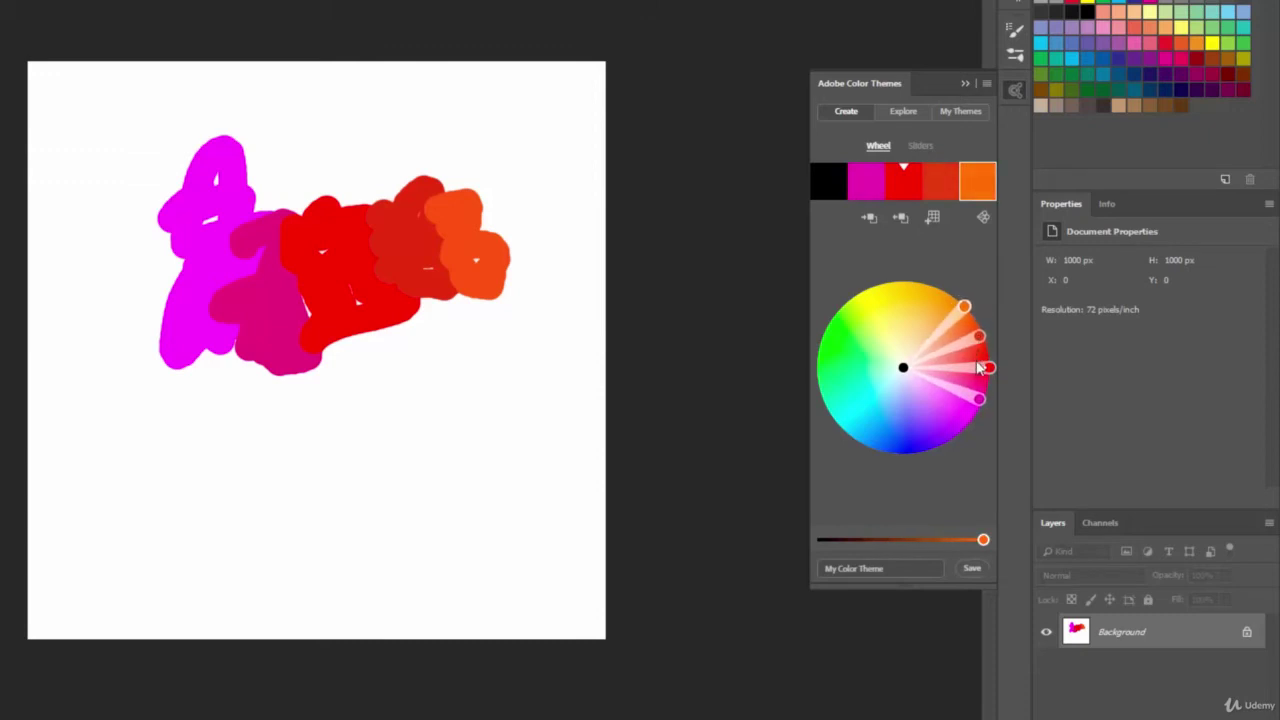
left_click_drag(980, 368, 977, 392)
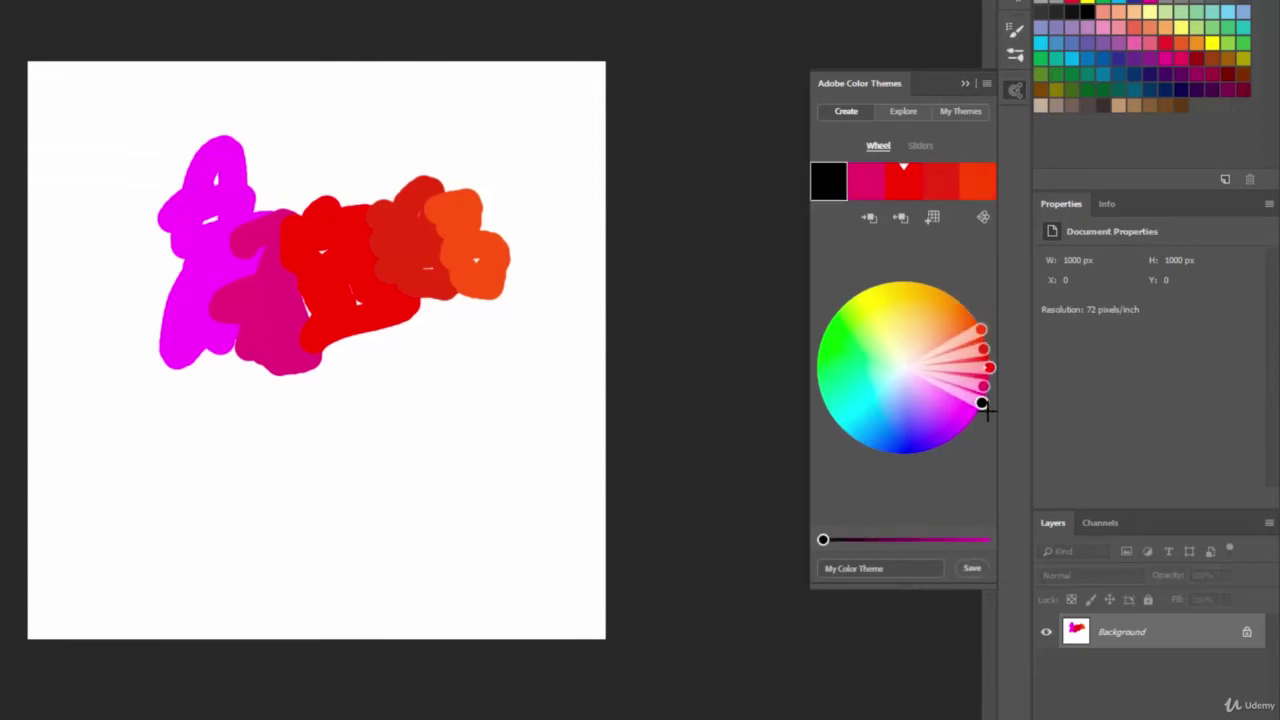
left_click_drag(985, 410, 991, 440)
left_click_drag(824, 540, 984, 542)
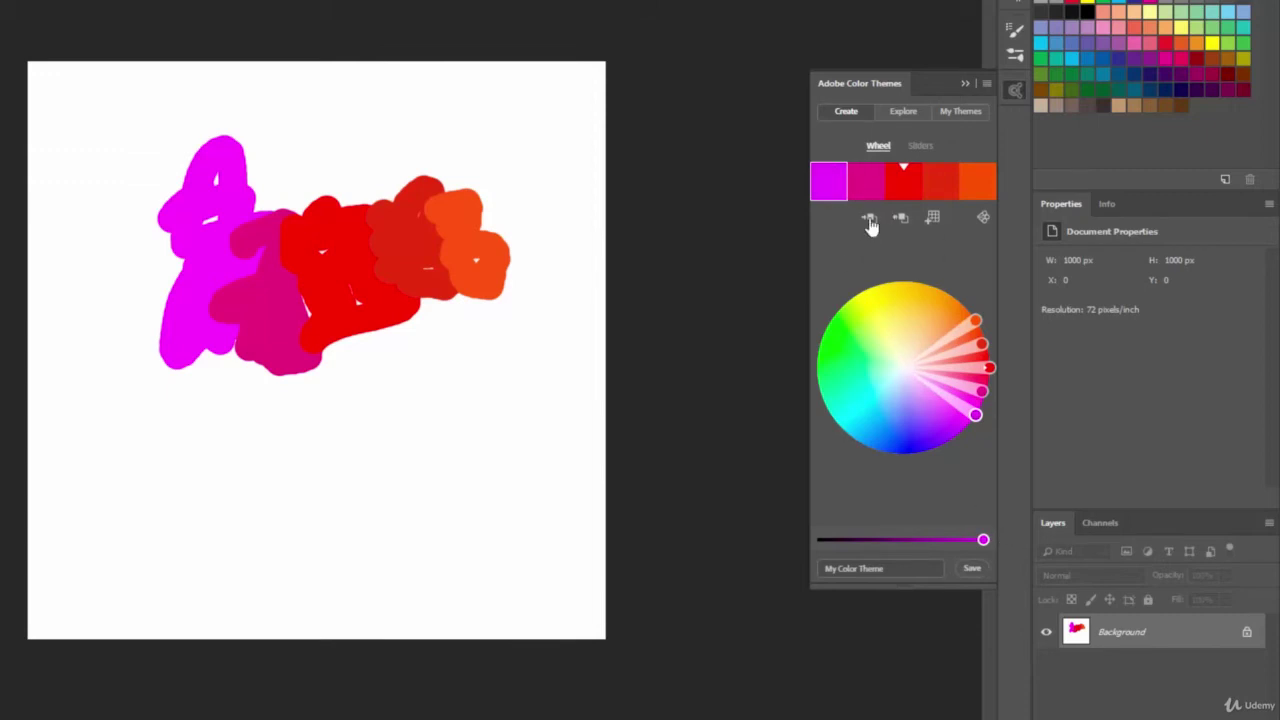
Add the magenta-to-orange five-colour theme to Photoshop's swatches.
left_click(932, 218)
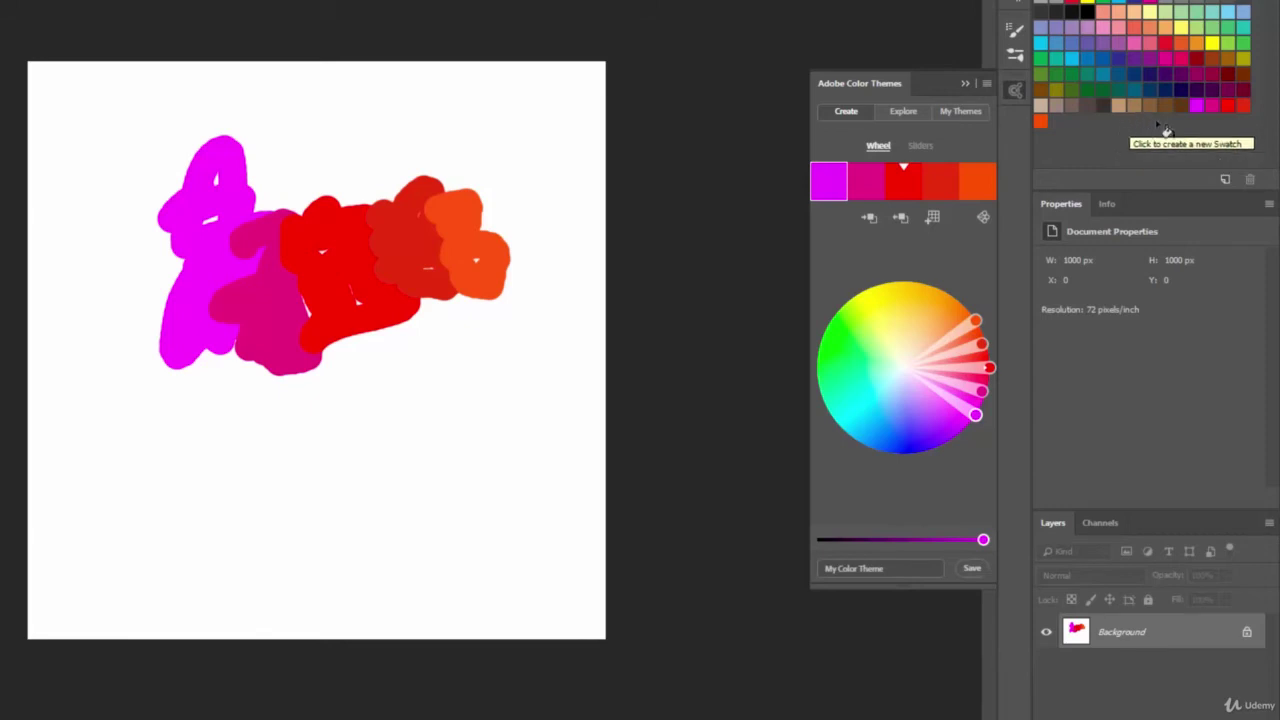
Try the Monochromatic, Triad and Complementary colour rules on the theme.
left_click(985, 219)
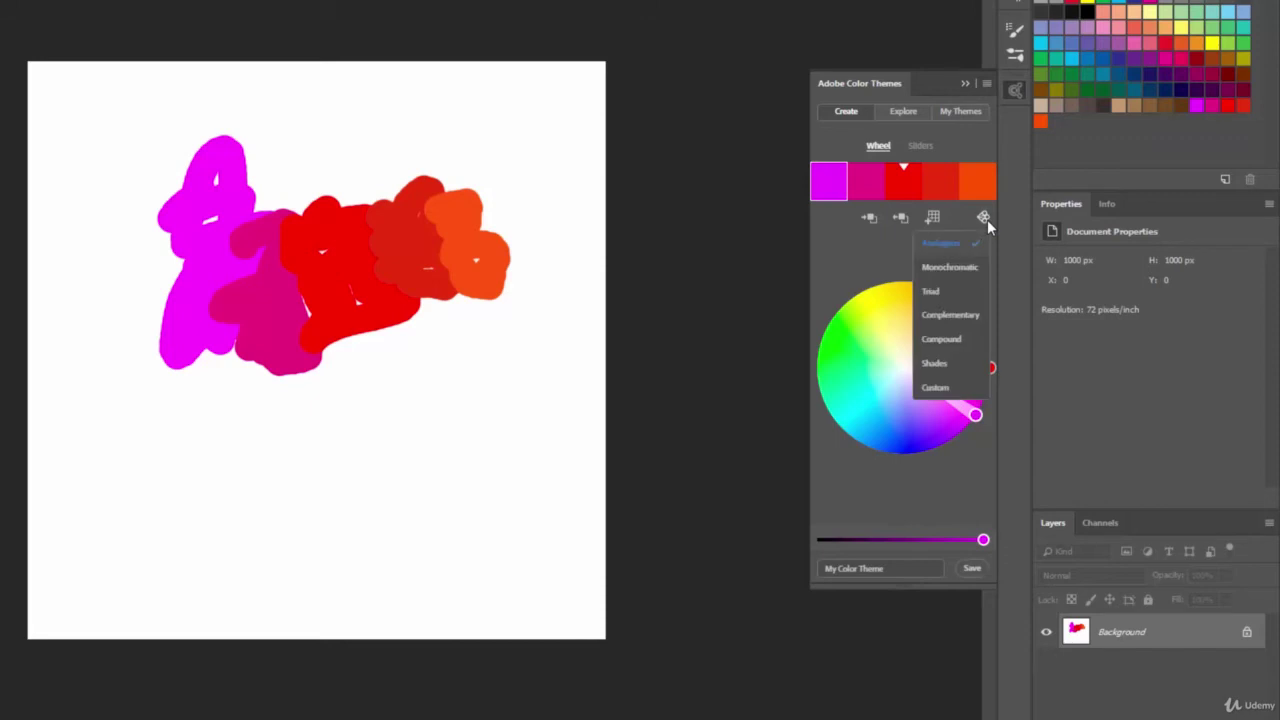
left_click(964, 280)
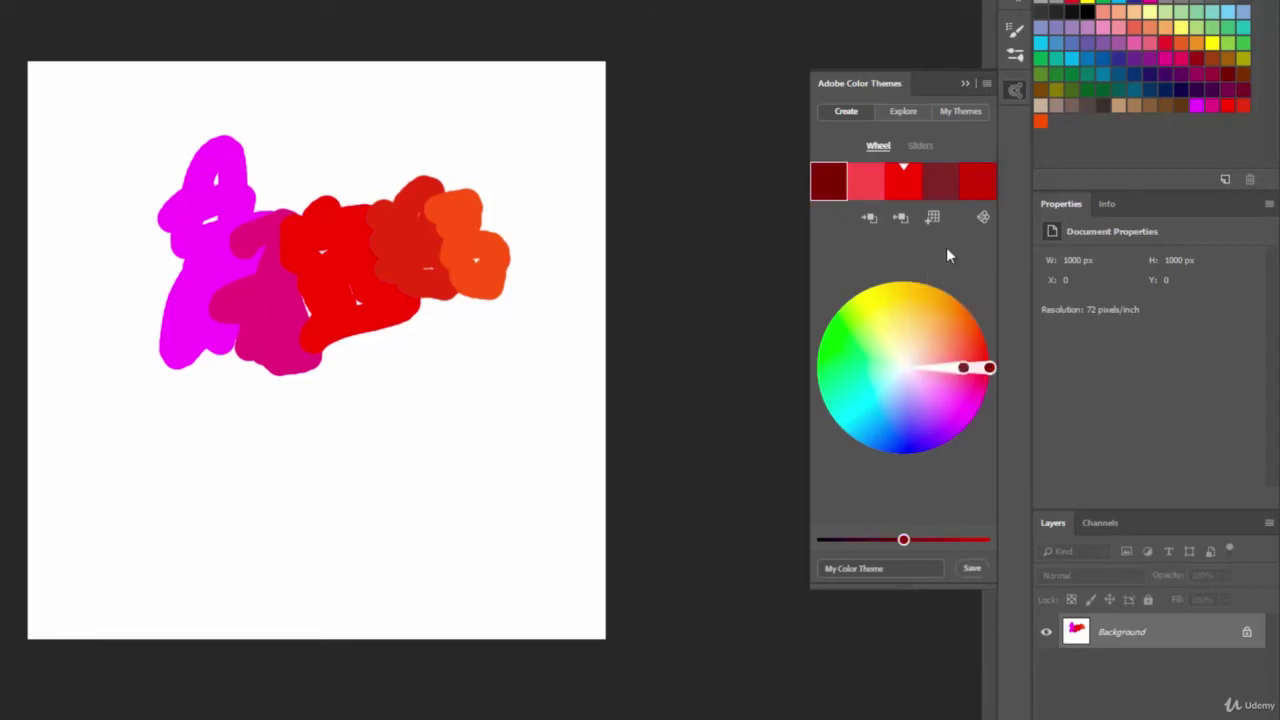
left_click(986, 218)
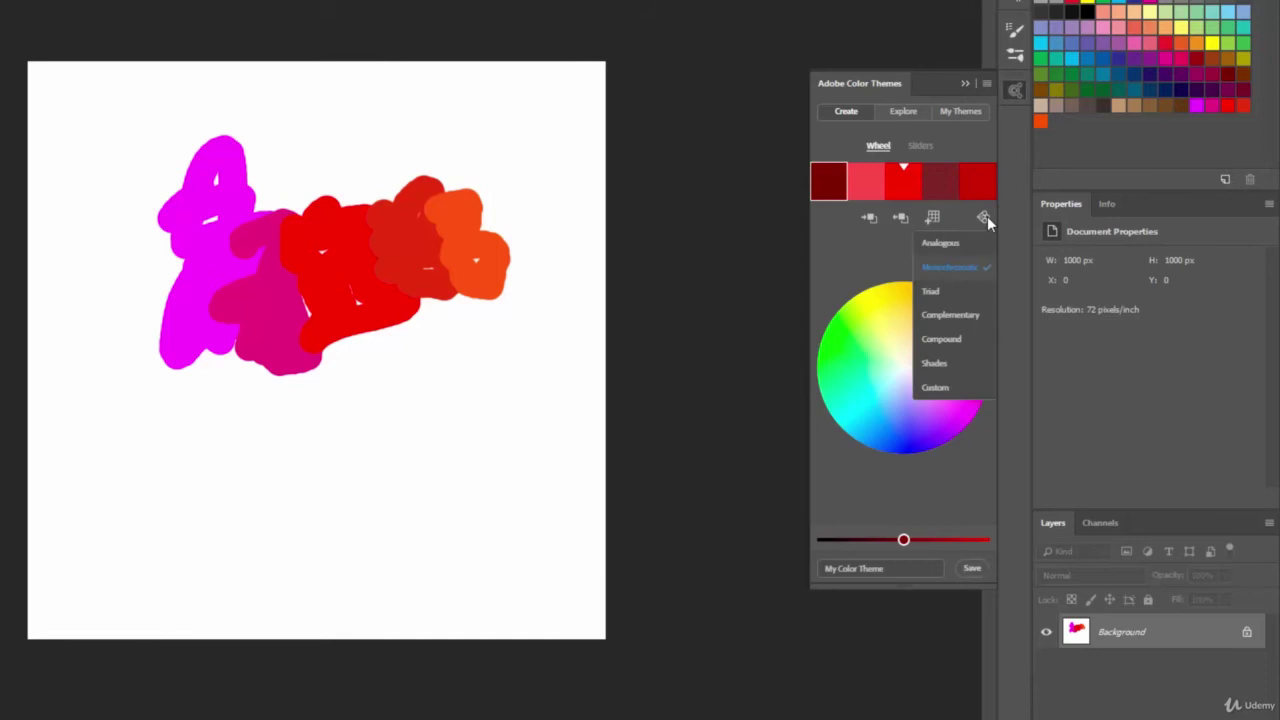
left_click(972, 292)
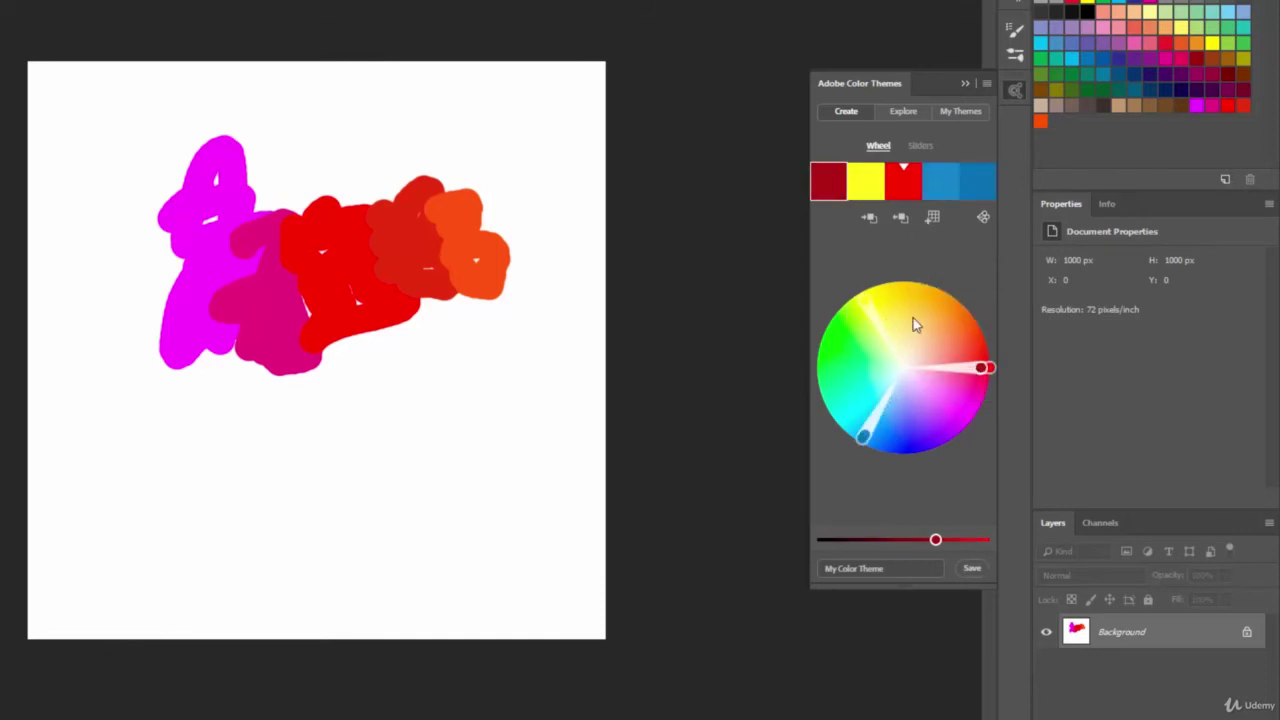
left_click(984, 217)
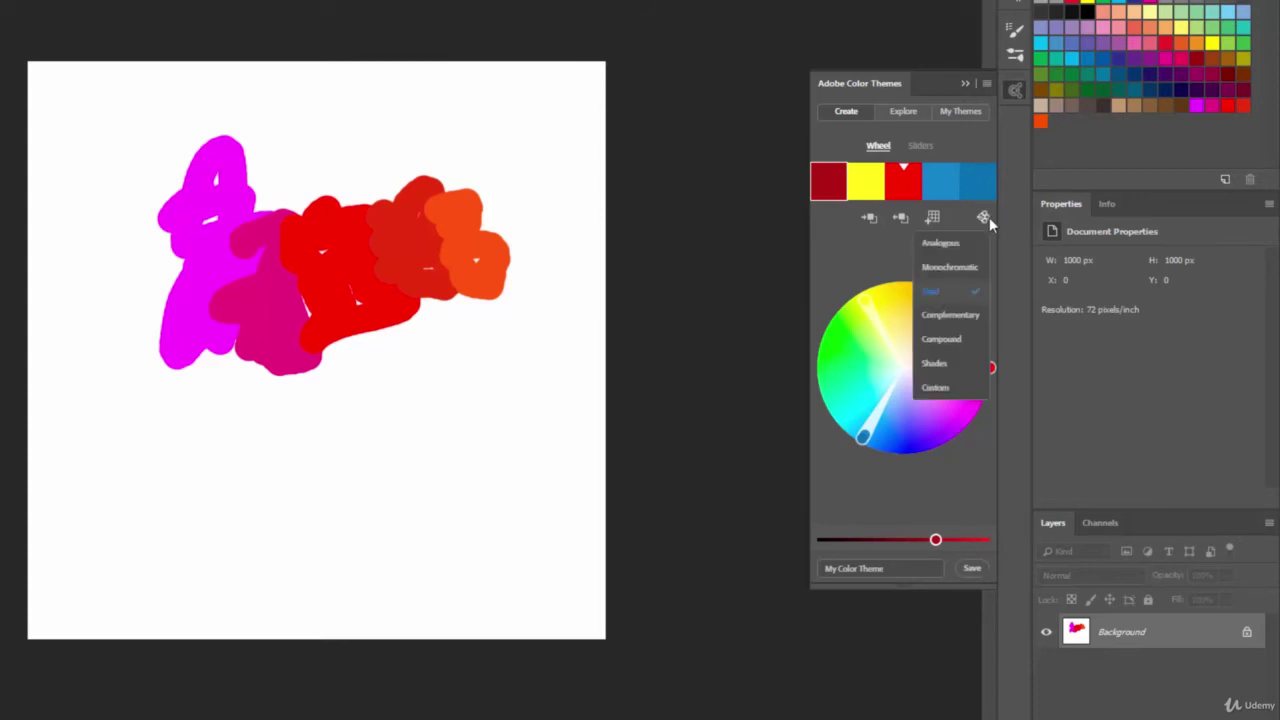
left_click(974, 316)
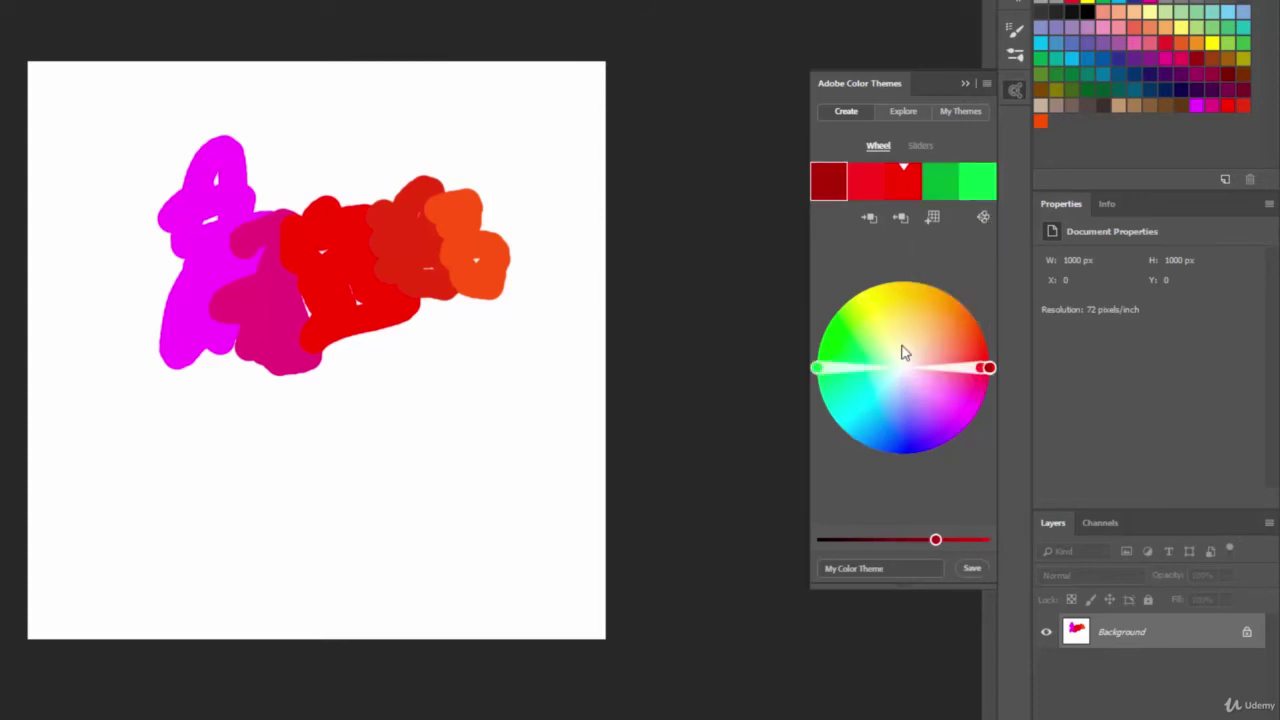
Try the Compound and Shades rules, then set the colour rule to Custom.
left_click(981, 217)
left_click(951, 339)
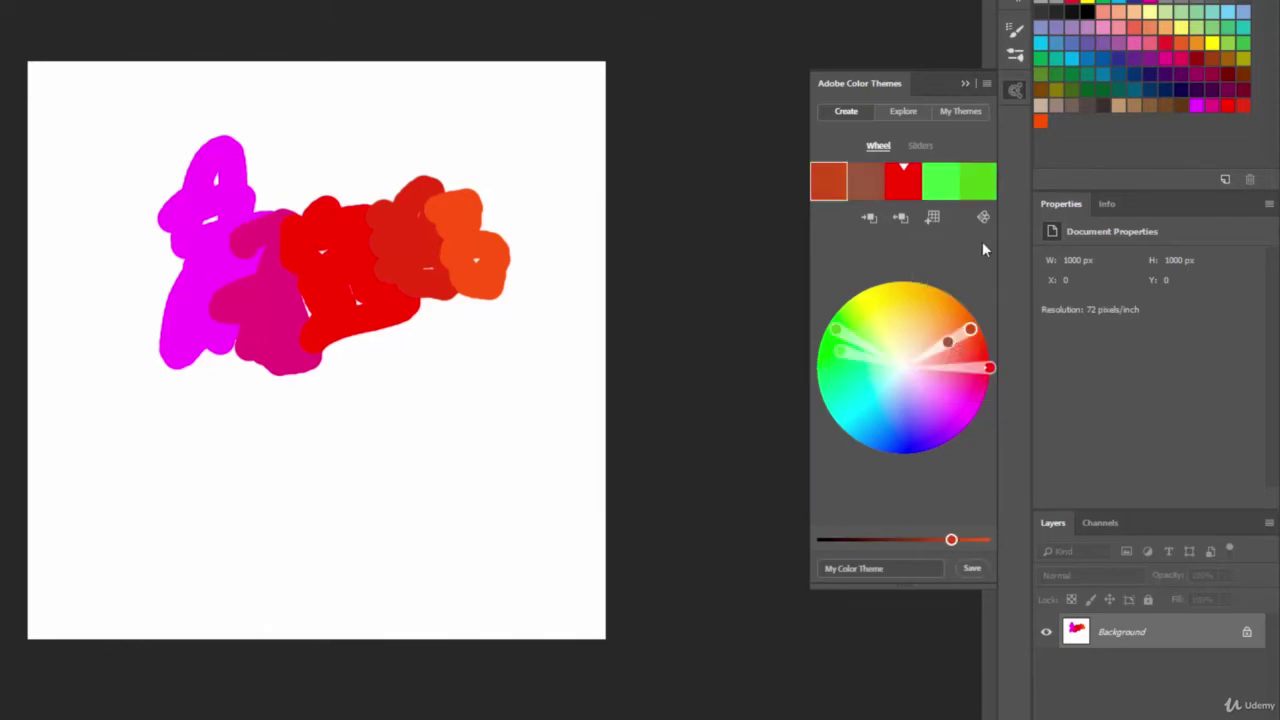
left_click(980, 217)
left_click(955, 364)
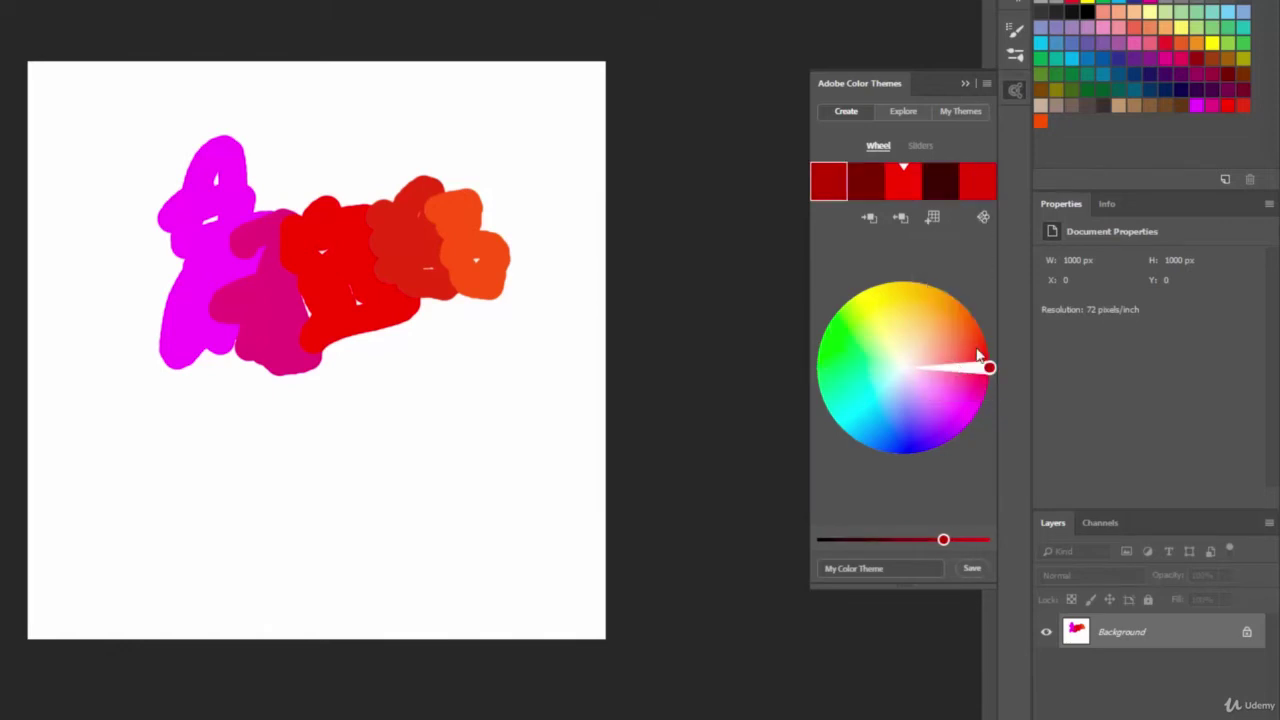
left_click(985, 216)
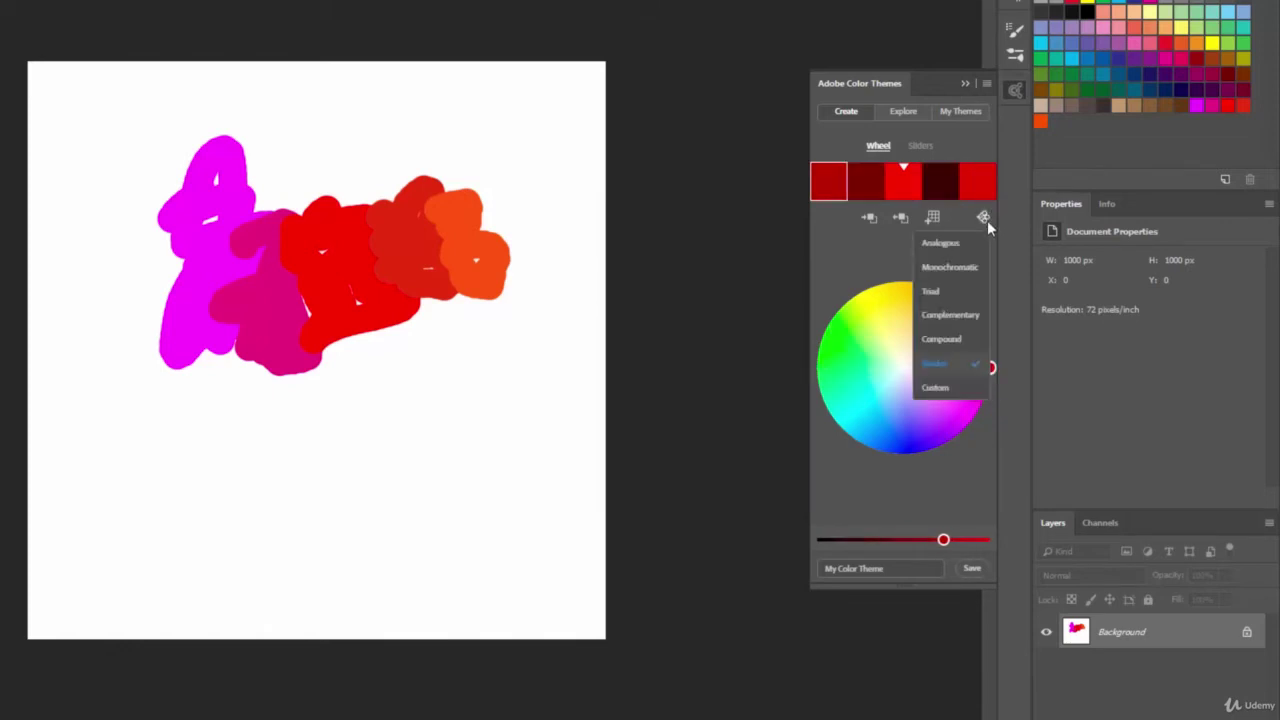
left_click(956, 389)
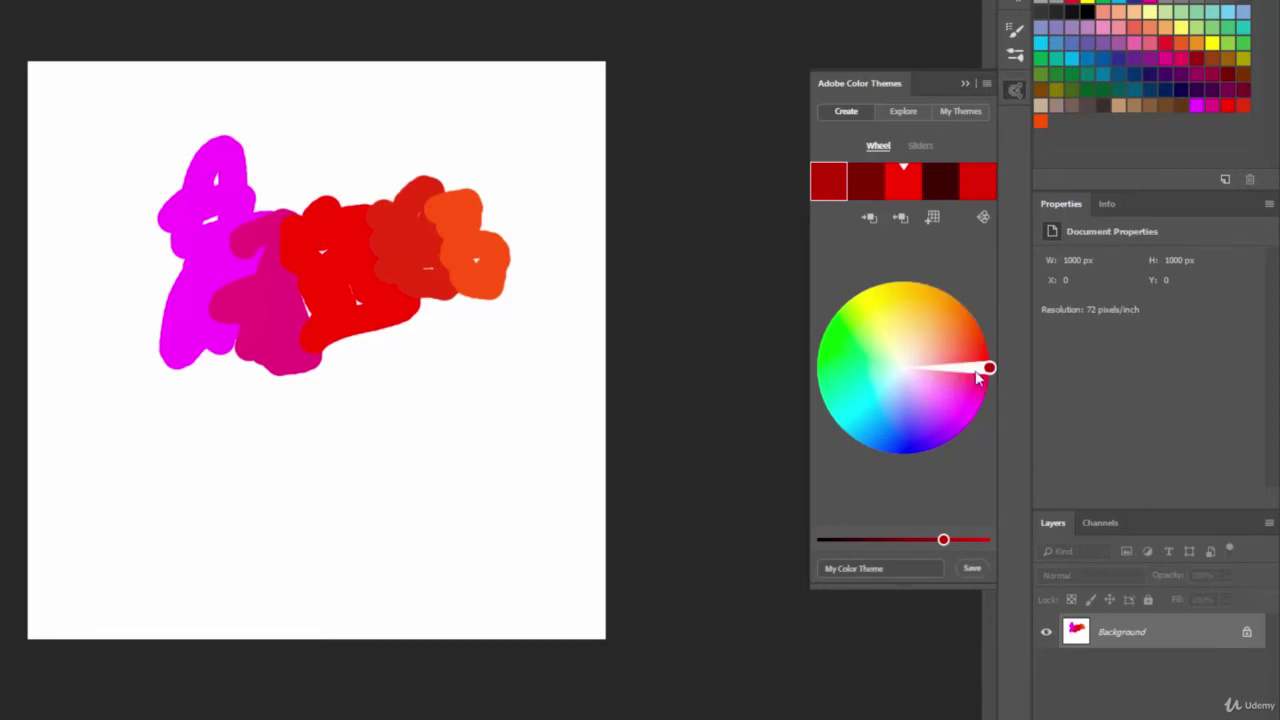
Drag individual wheel handles and brightness to make gold, dark red, light green and blue colours.
mouse_move(986, 368)
left_mouse_down()
mouse_move(971, 320)
mouse_move(934, 294)
left_mouse_up()
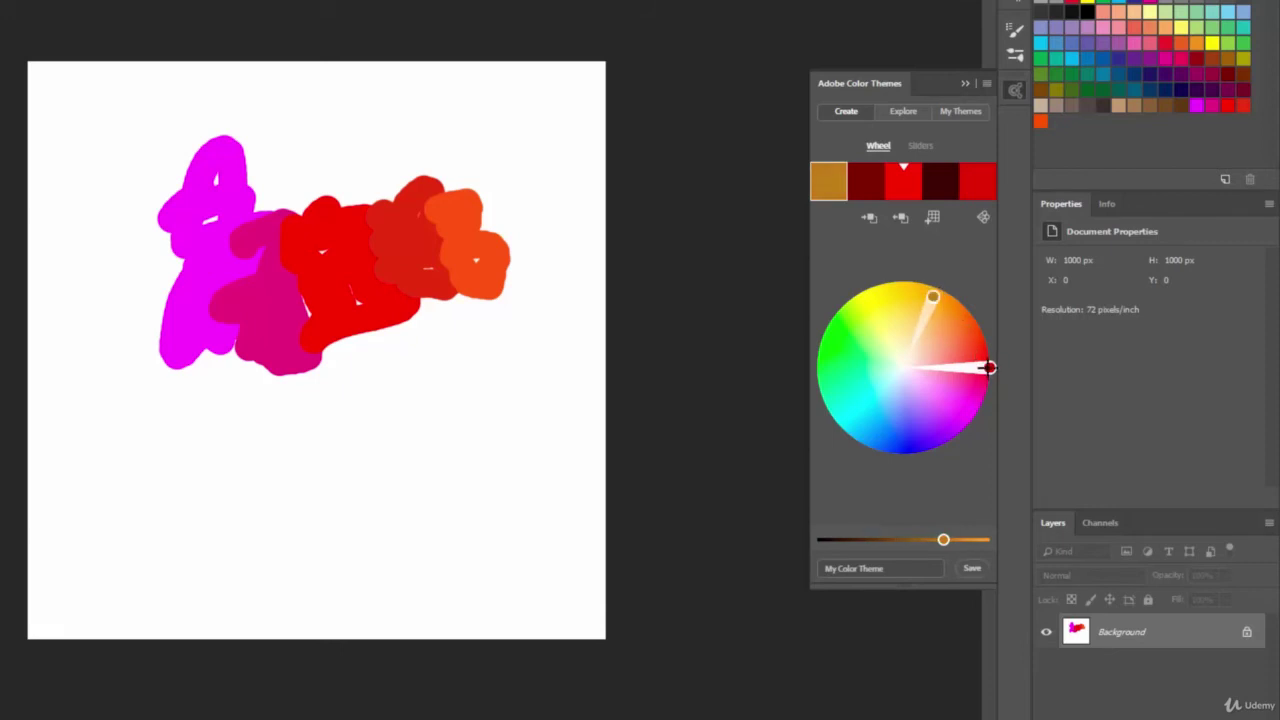
left_click_drag(988, 368, 893, 425)
left_click_drag(988, 368, 860, 352)
left_click_drag(863, 540, 1009, 543)
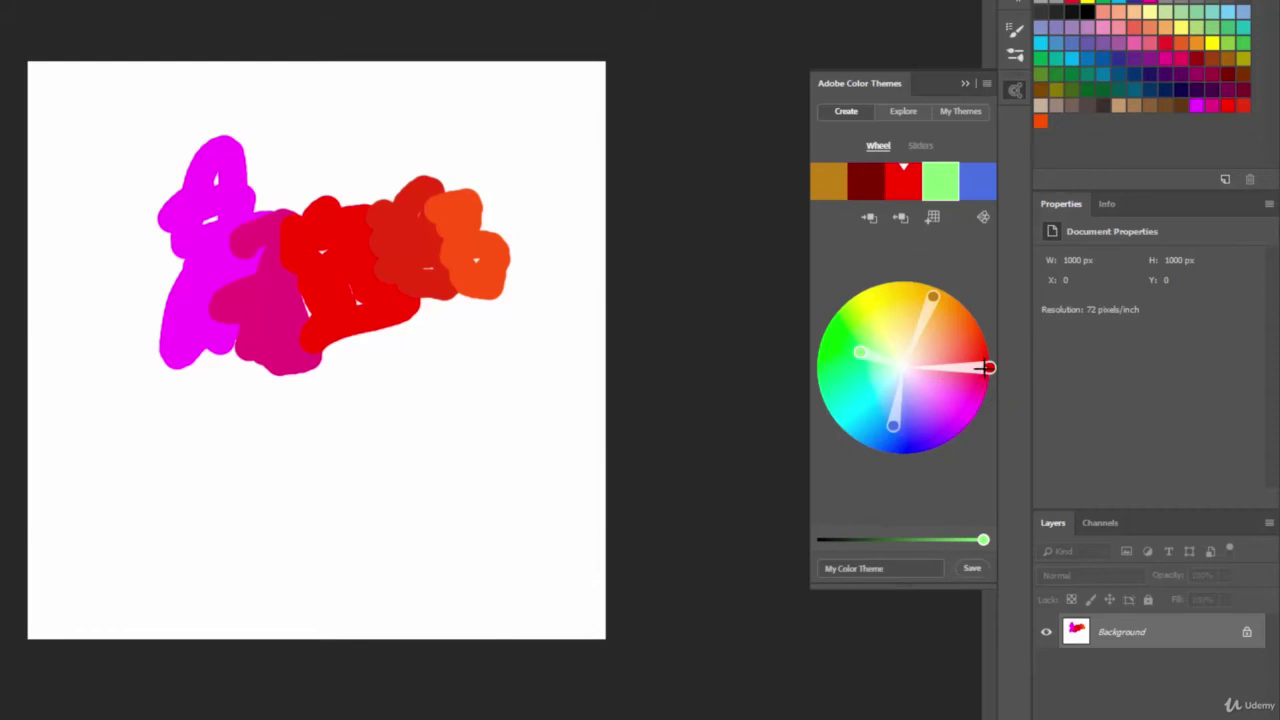
left_click_drag(988, 368, 961, 319)
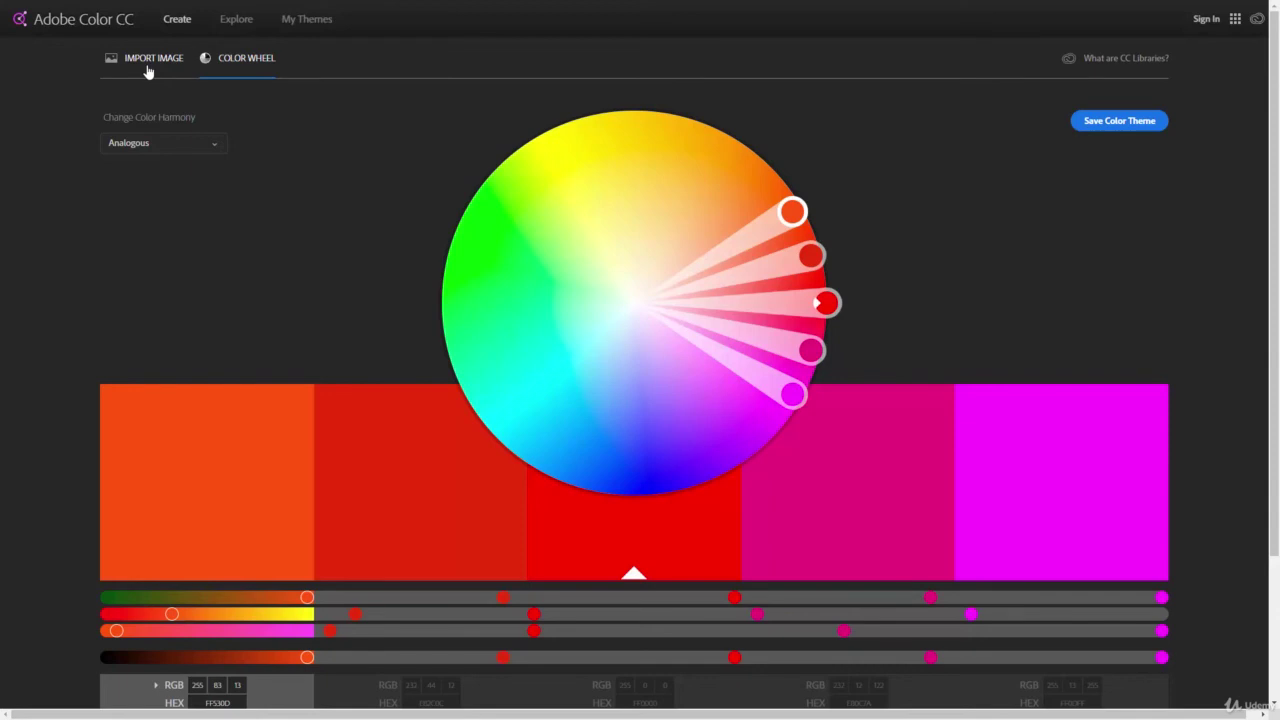
Import the Water photo into Adobe Color CC to extract a theme.
left_click(147, 60)
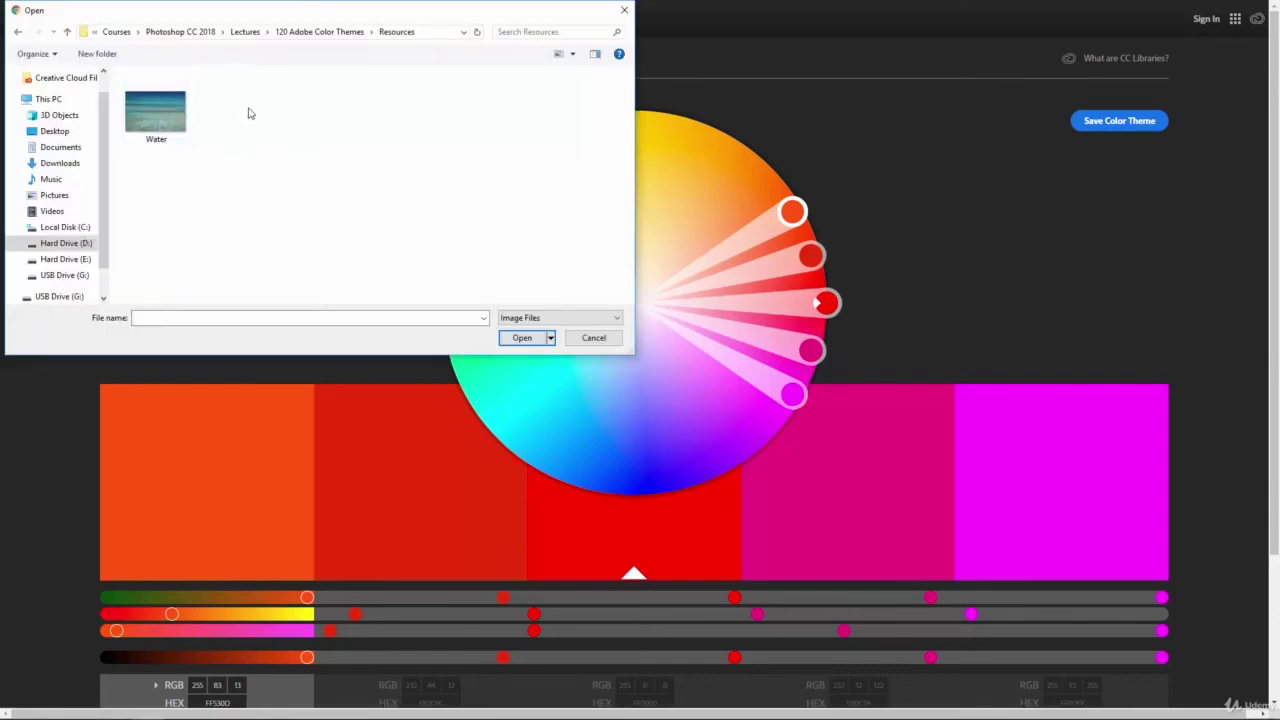
left_click(165, 116)
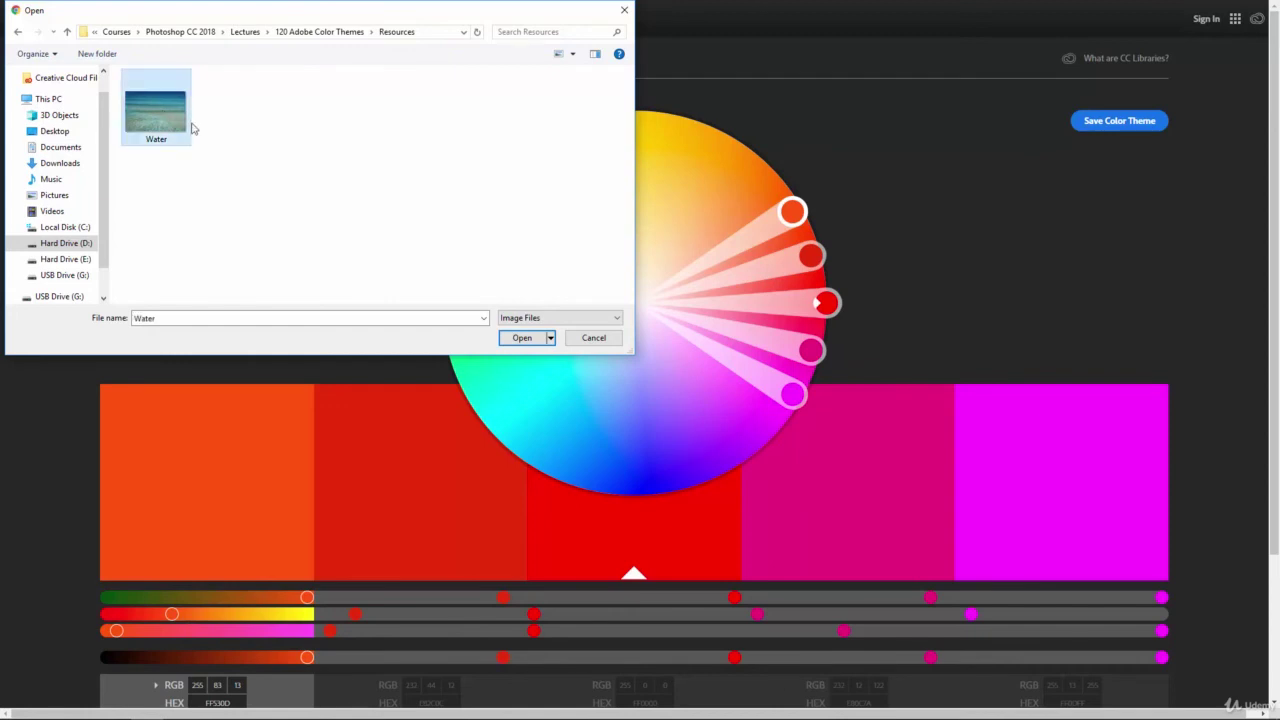
left_click(529, 339)
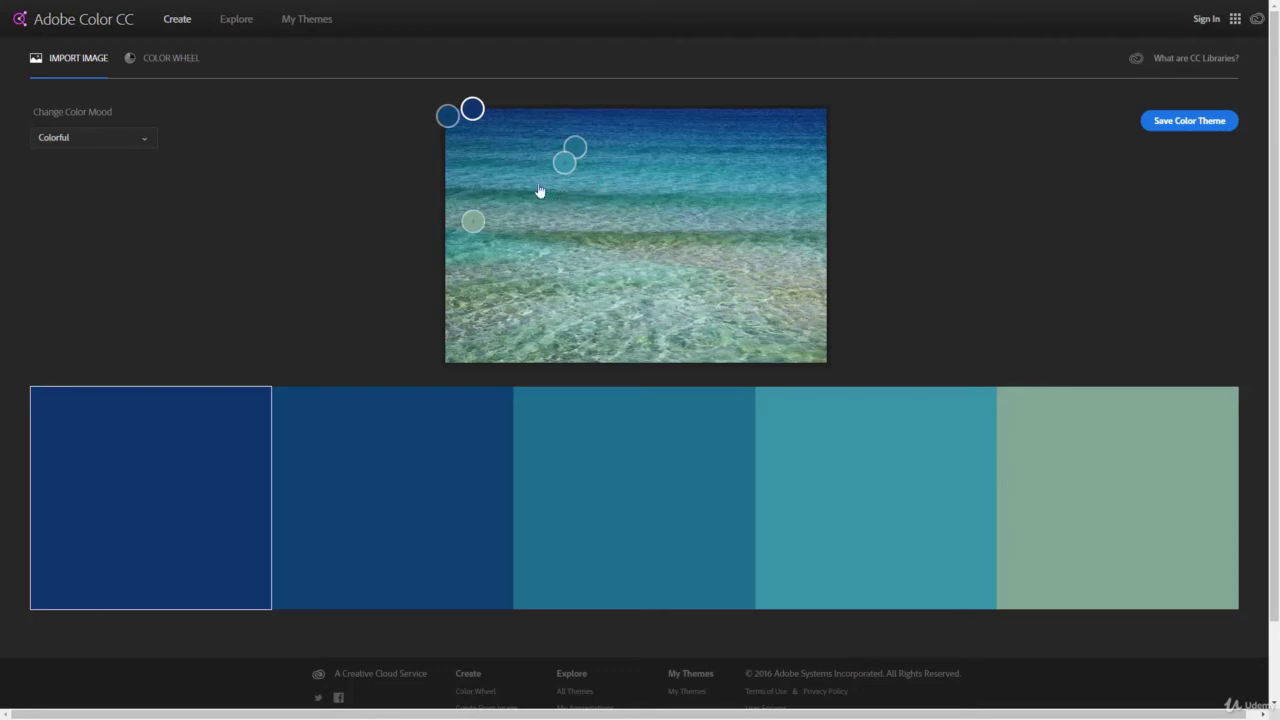
Move the photo's sample points to deeper and greener water for teal, green, blue and sea-green swatches.
left_click_drag(564, 162, 594, 290)
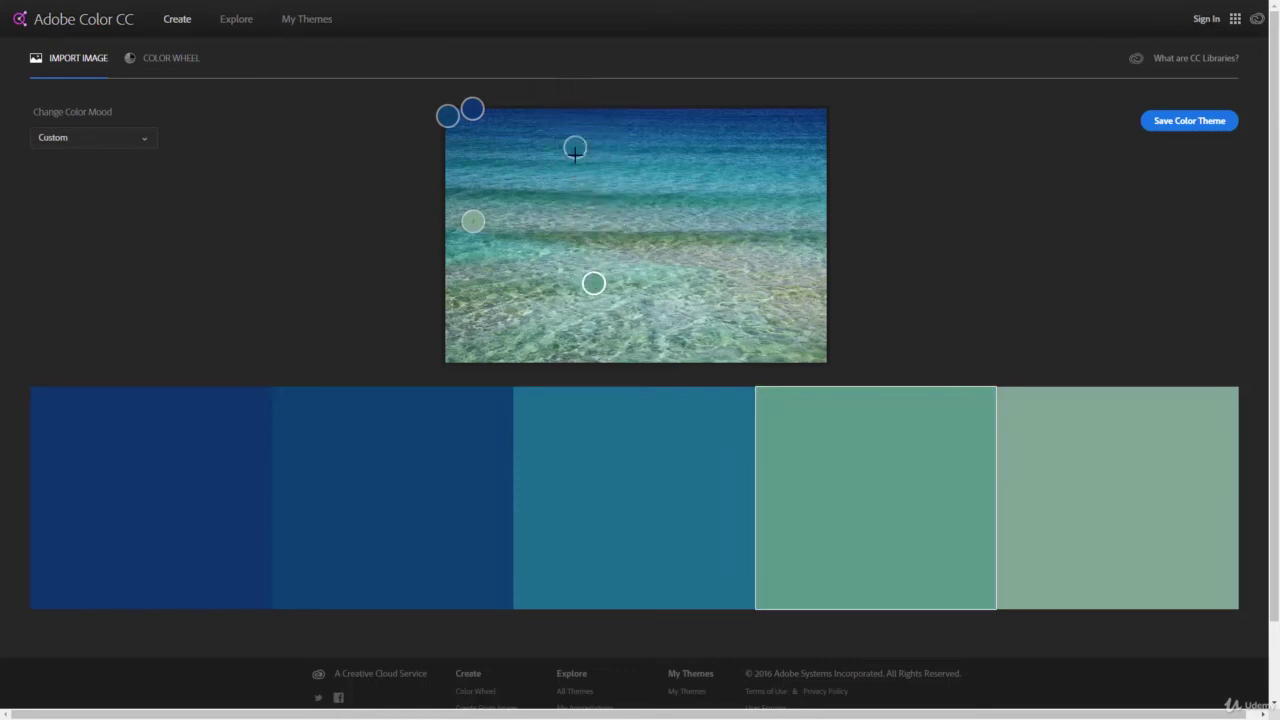
left_click_drag(575, 148, 658, 121)
left_click(468, 120)
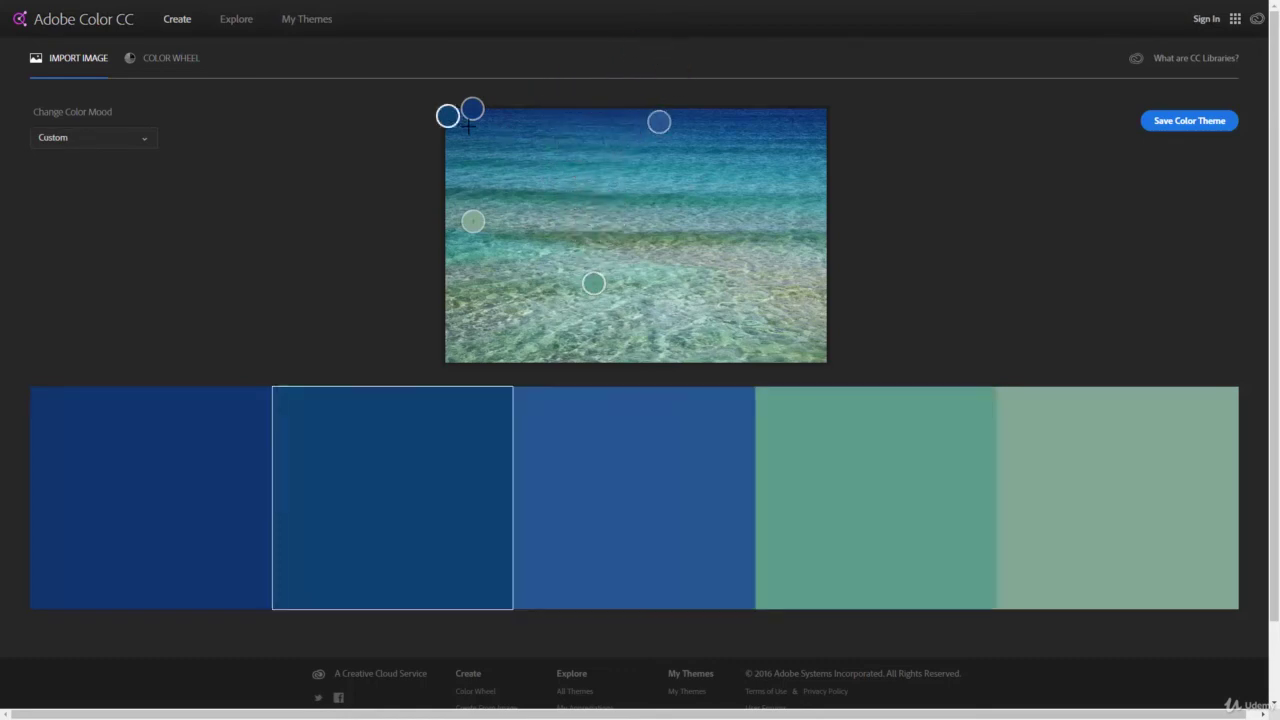
left_click_drag(468, 122, 546, 158)
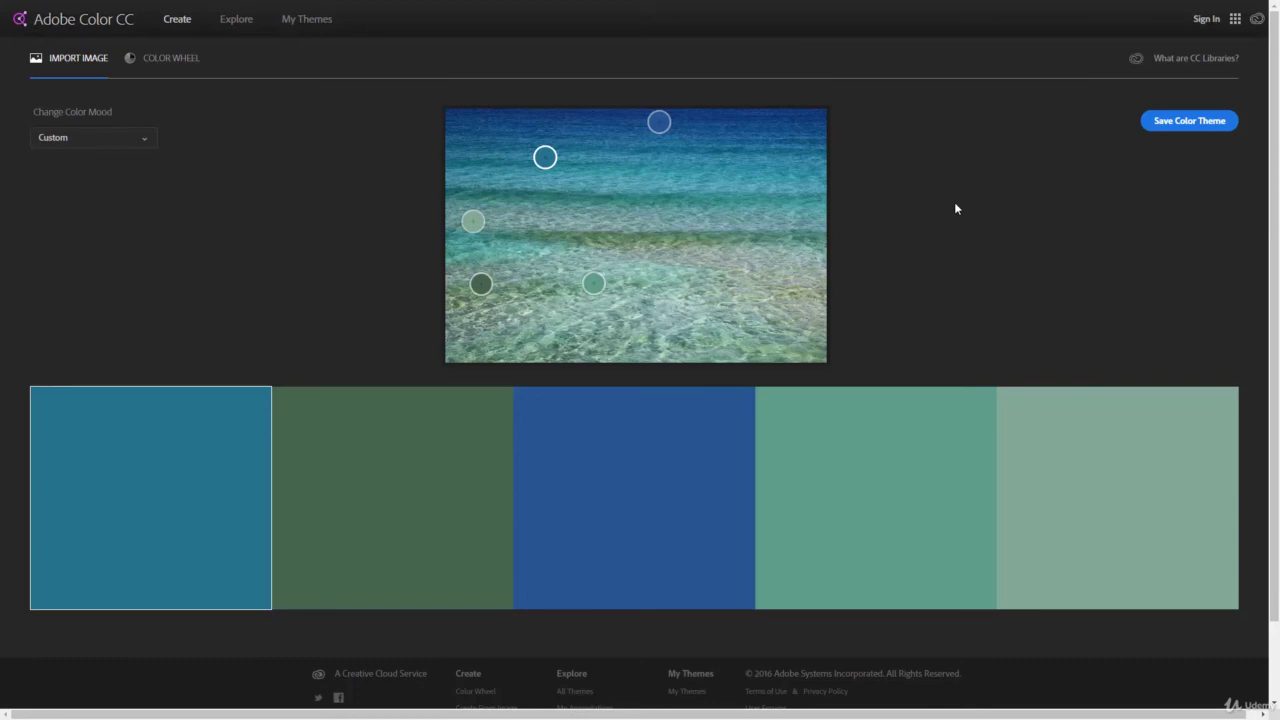
On the colour wheel, try the Analogous, Monochromatic, Triad and Complementary harmony rules.
left_click(187, 61)
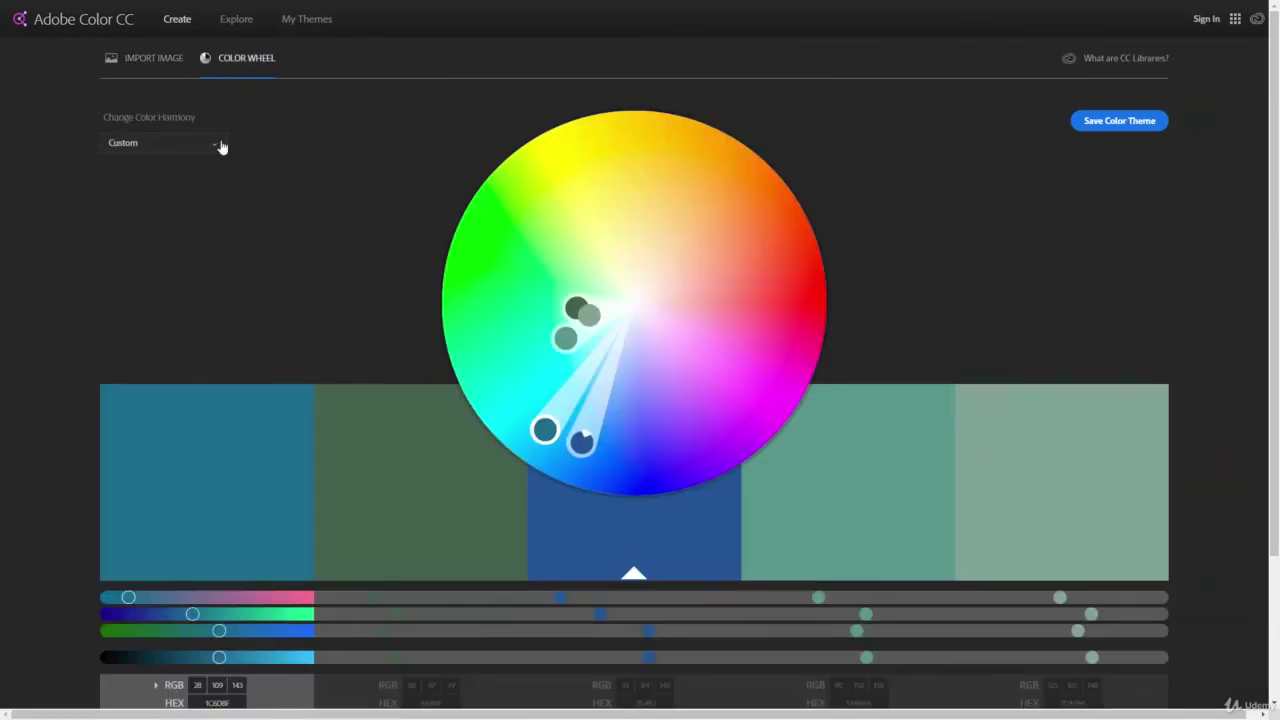
left_click(222, 147)
left_click(186, 164)
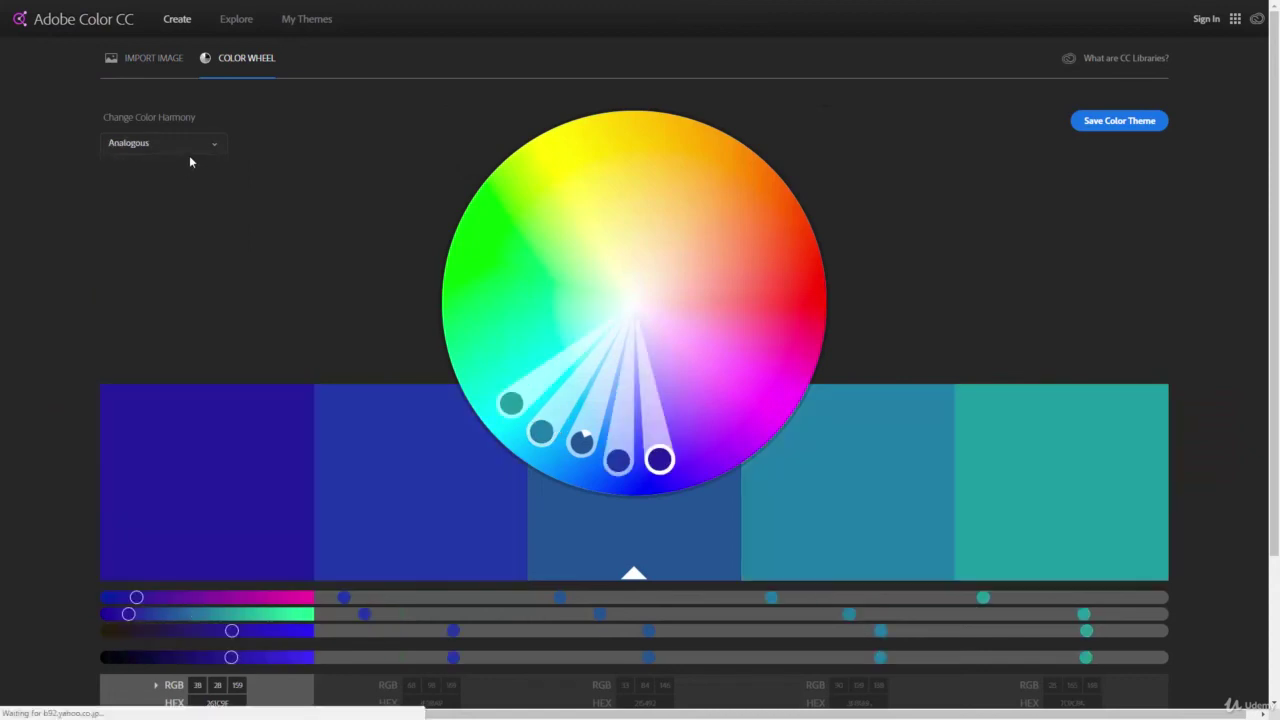
left_click(184, 150)
left_click(163, 188)
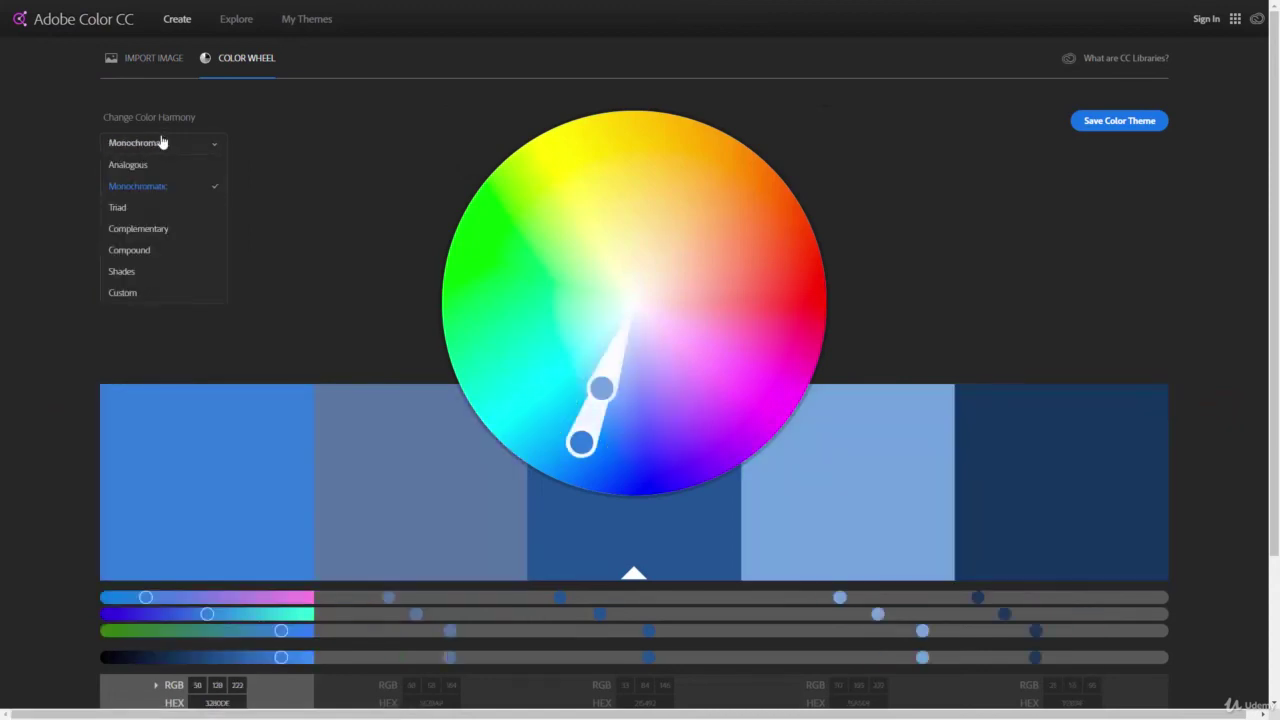
left_click(162, 207)
left_click(164, 149)
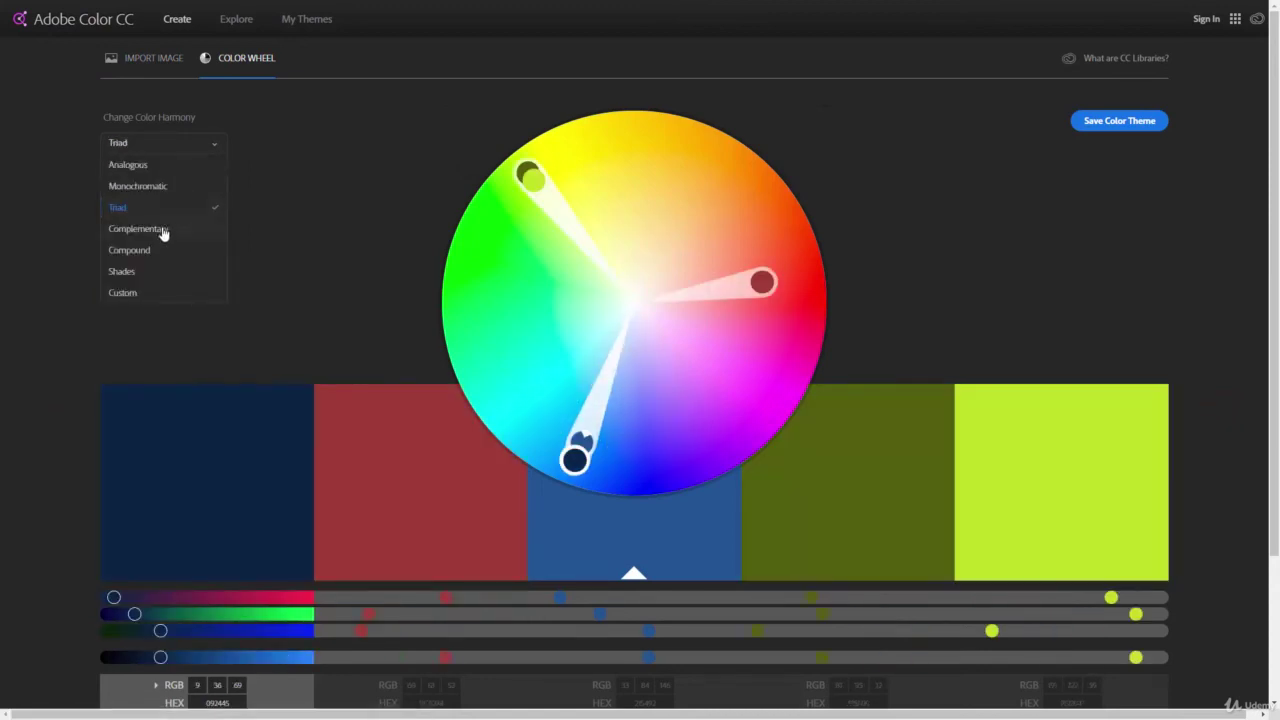
left_click(138, 229)
Rotate the complementary handles toward yellow-green and maroon, brighten the green, then reapply Analogous.
left_click_drag(688, 165, 631, 343)
left_click_drag(643, 172, 674, 309)
left_click_drag(770, 325, 700, 332)
left_click_drag(531, 263, 490, 238)
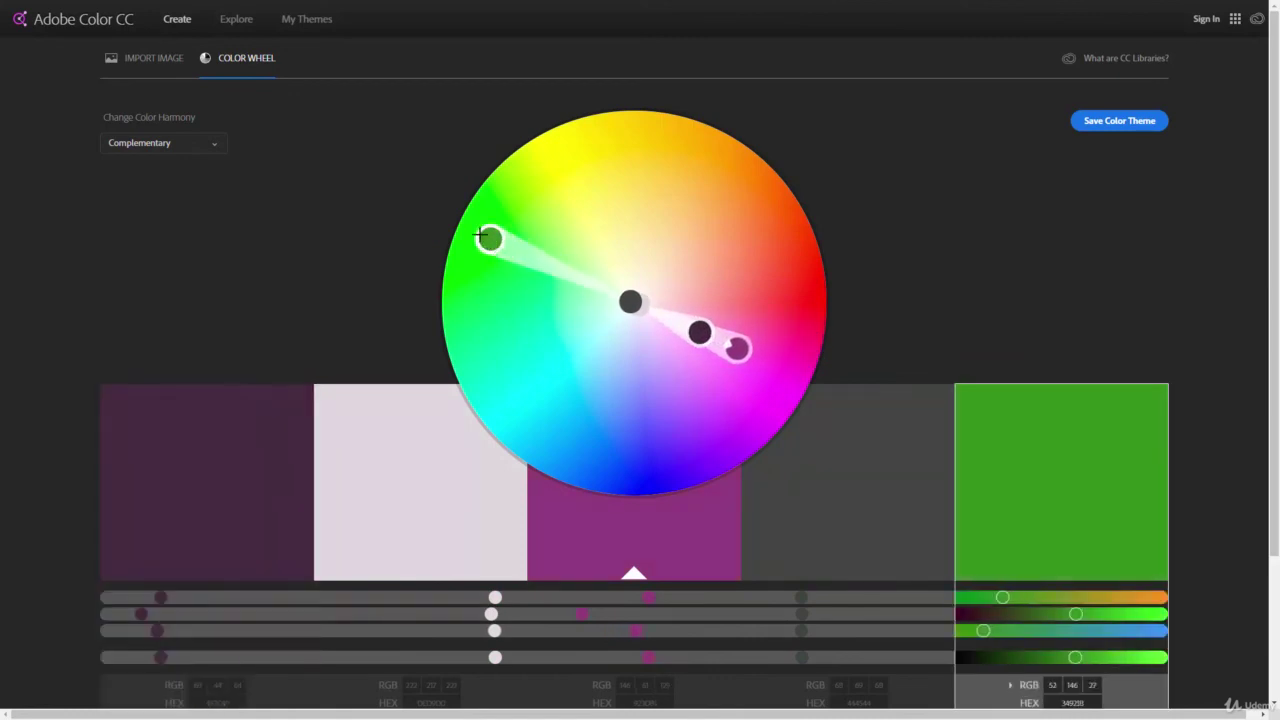
left_click(183, 148)
left_click(183, 166)
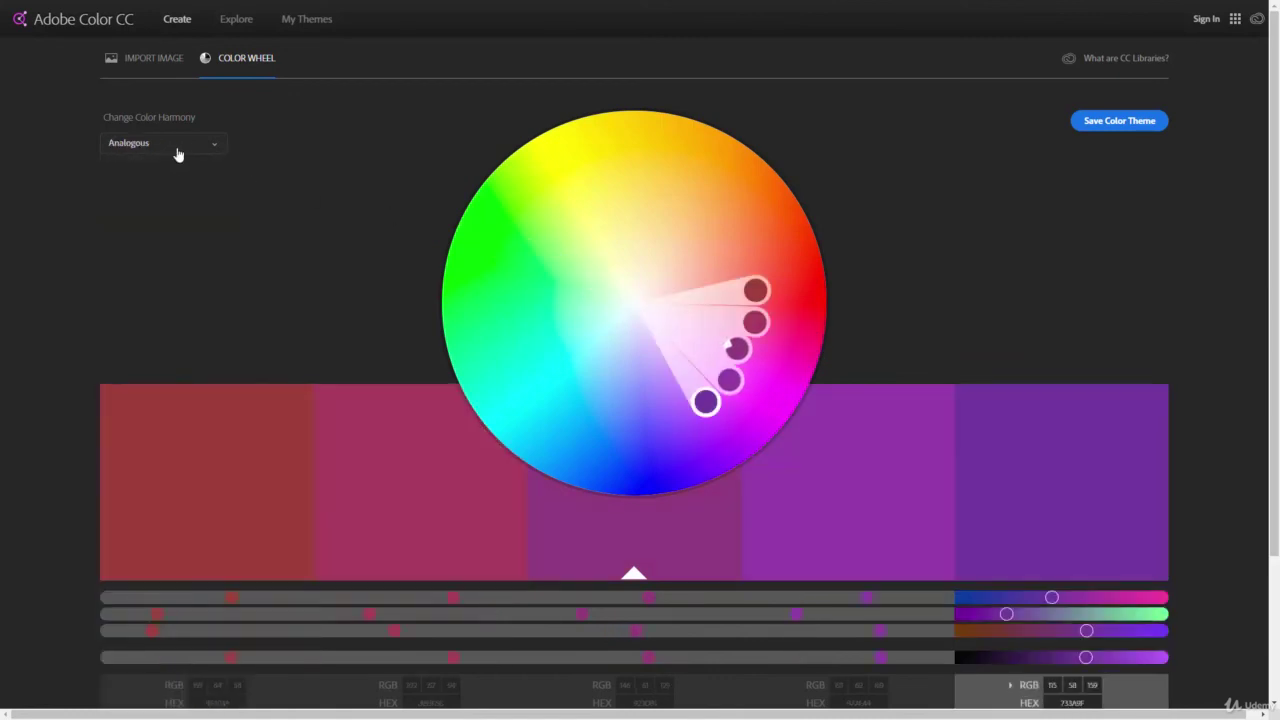
left_click(177, 150)
Under Custom harmony, recolour swatches 1, 2, 3 and 5 to green, tan, red-brown and blue.
left_click(166, 292)
left_click_drag(755, 290, 537, 251)
left_click_drag(718, 258, 674, 178)
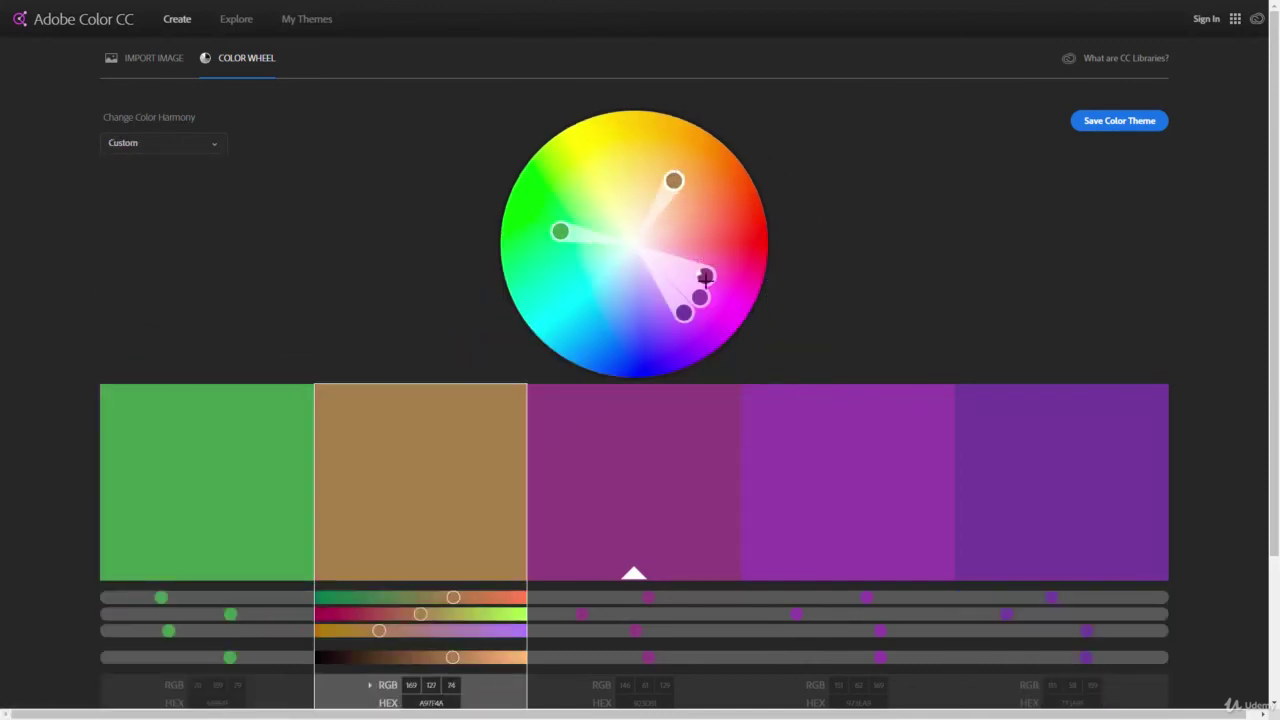
left_click_drag(705, 276, 701, 230)
left_click_drag(705, 400, 591, 421)
scroll(1071, 247, "down", 2)
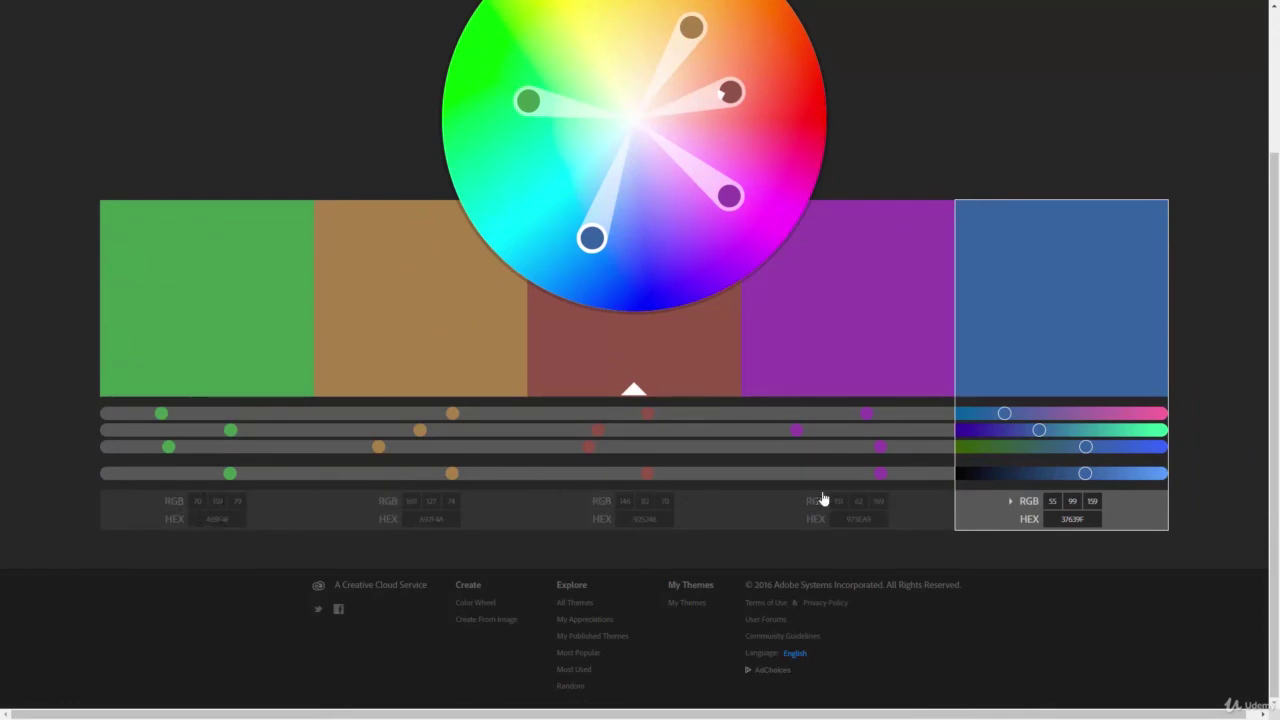
Adjust the middle swatch's RGB sliders to make it a darker tan.
mouse_move(697, 358)
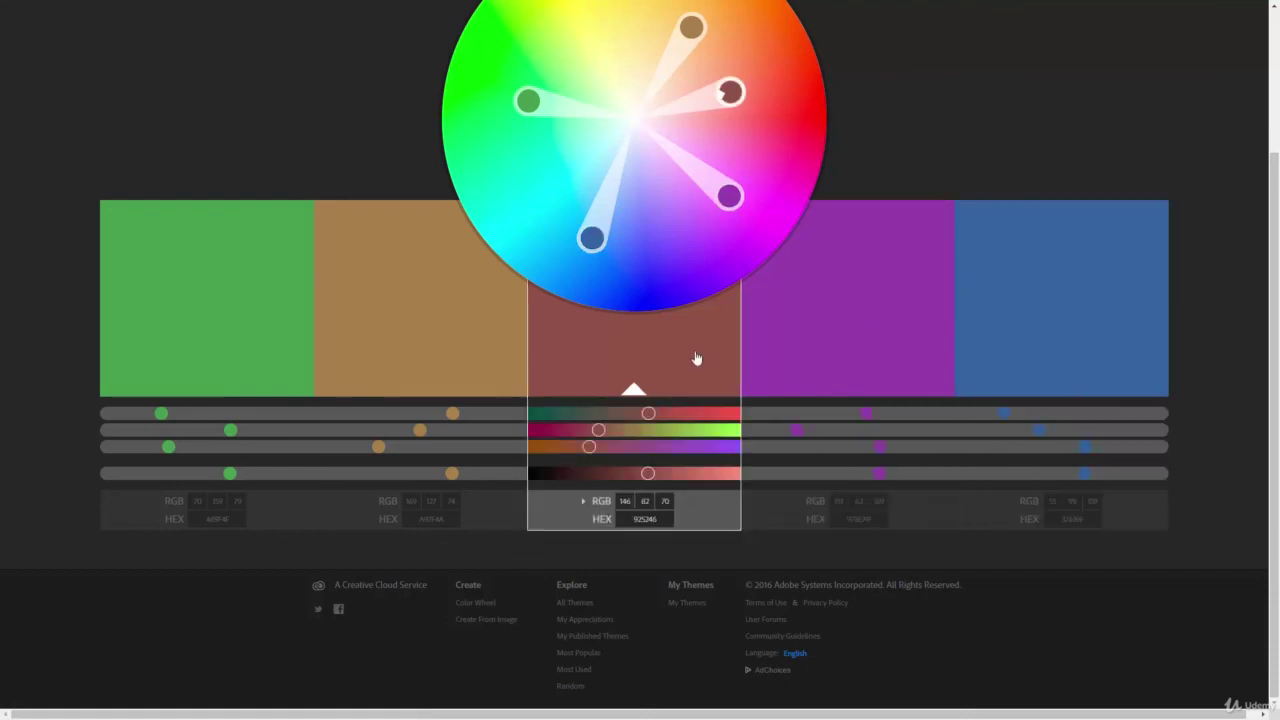
left_click_drag(650, 414, 686, 414)
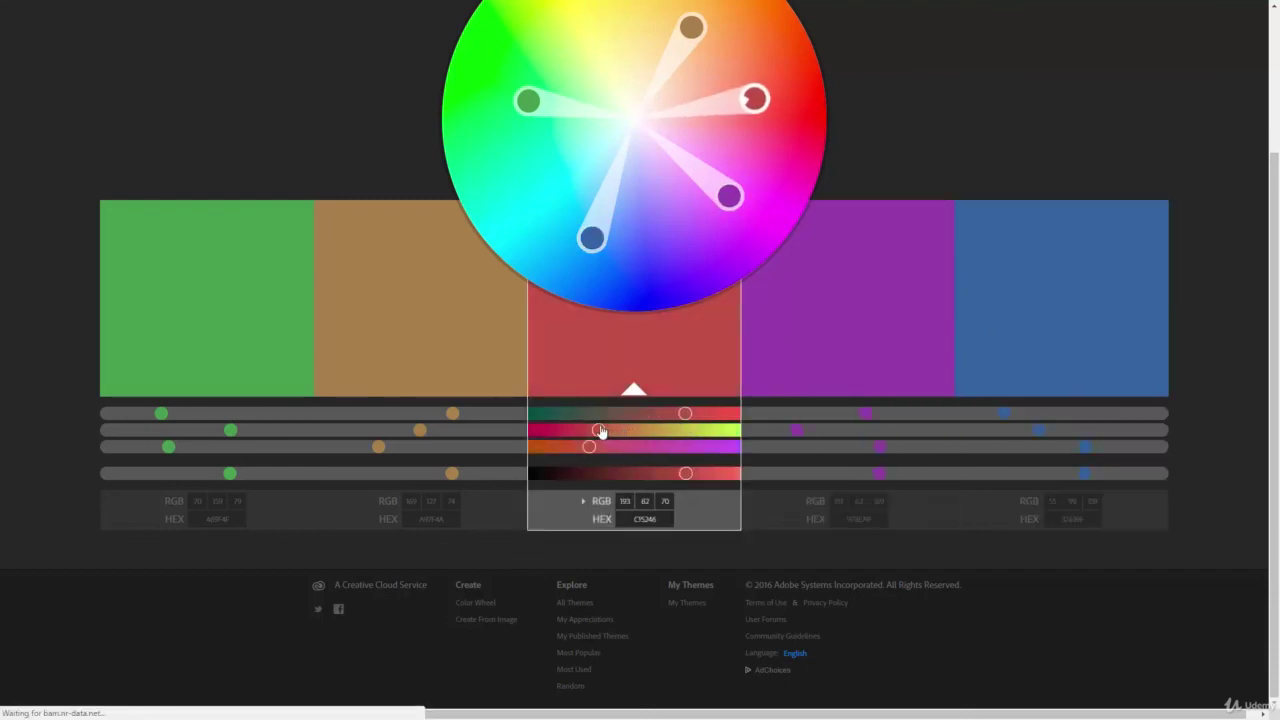
left_click_drag(600, 431, 563, 446)
left_click_drag(686, 478, 612, 474)
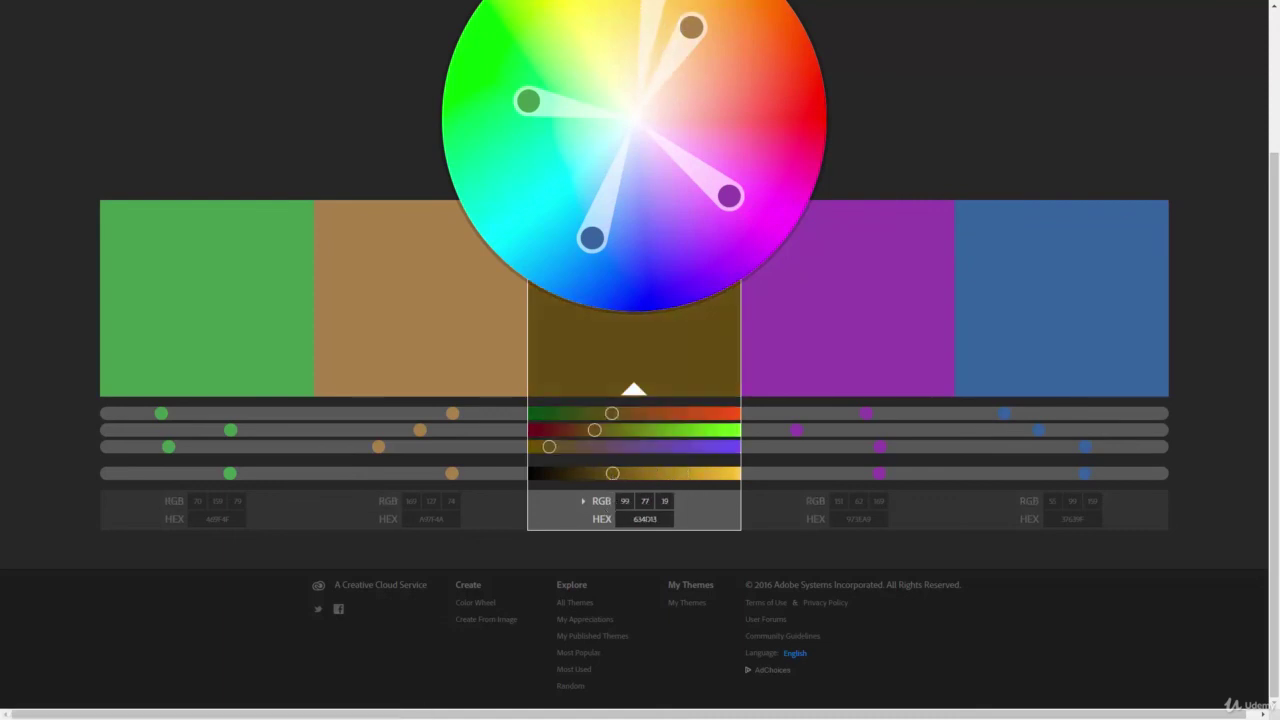
Show every colour model's values and set the middle swatch in HSB to deep blue 205, 90, 43.
left_click(585, 504)
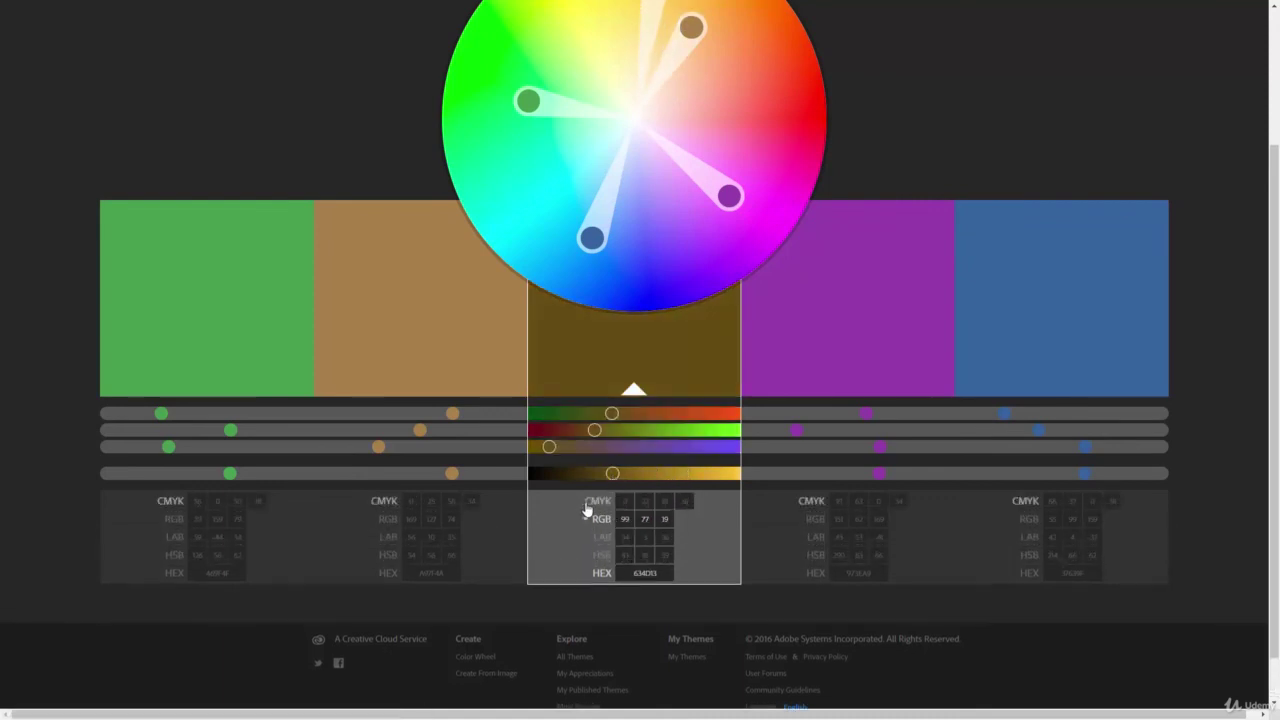
left_click(600, 520)
left_click(600, 502)
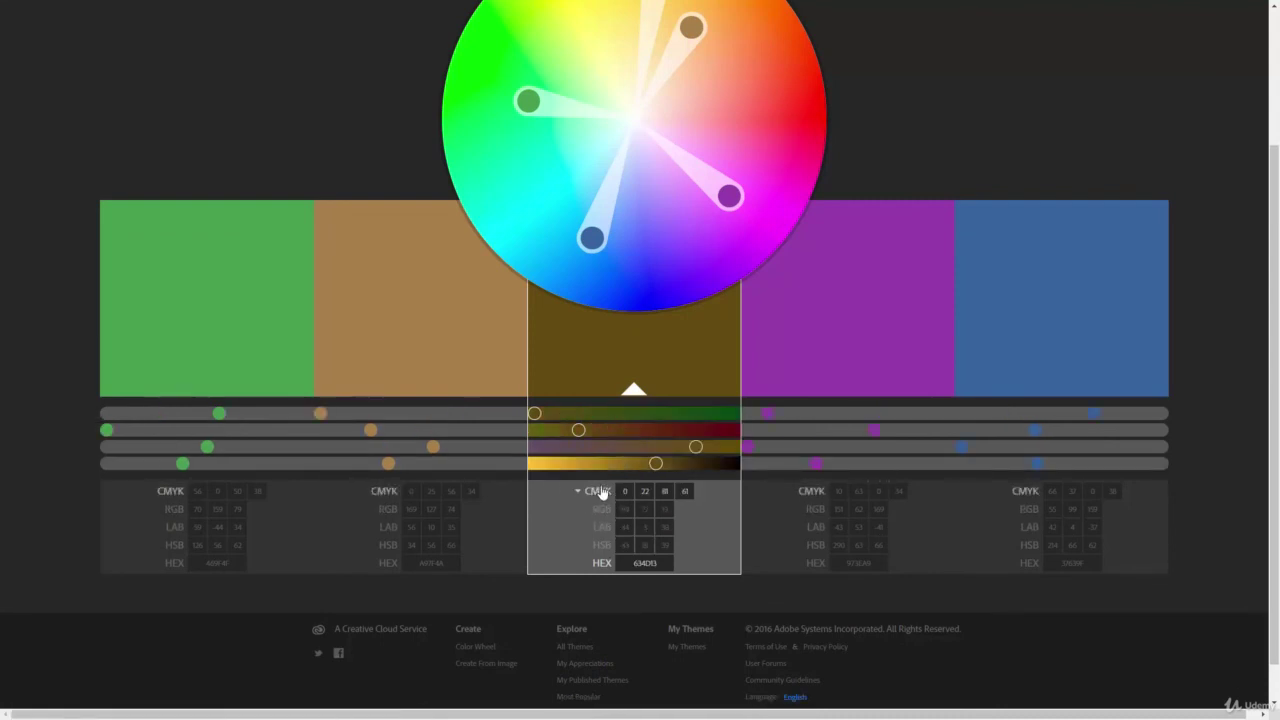
left_click(605, 527)
left_click(605, 556)
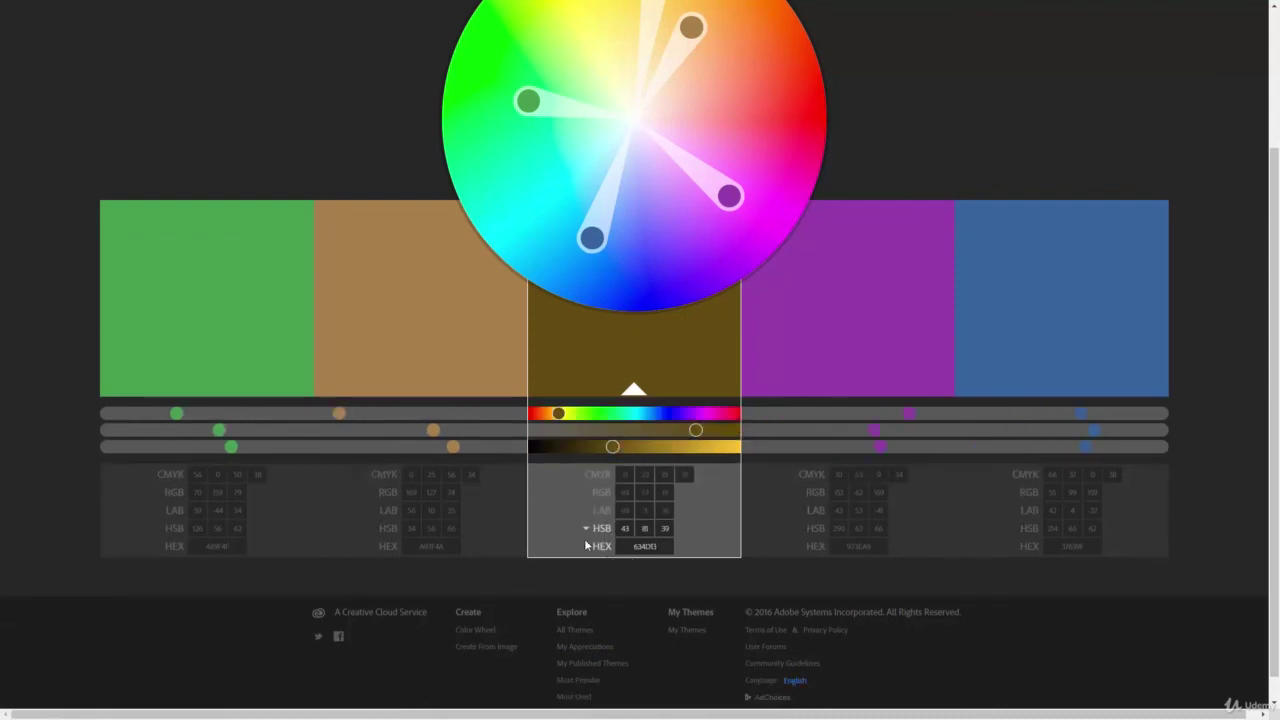
left_click(598, 490)
left_click(600, 478)
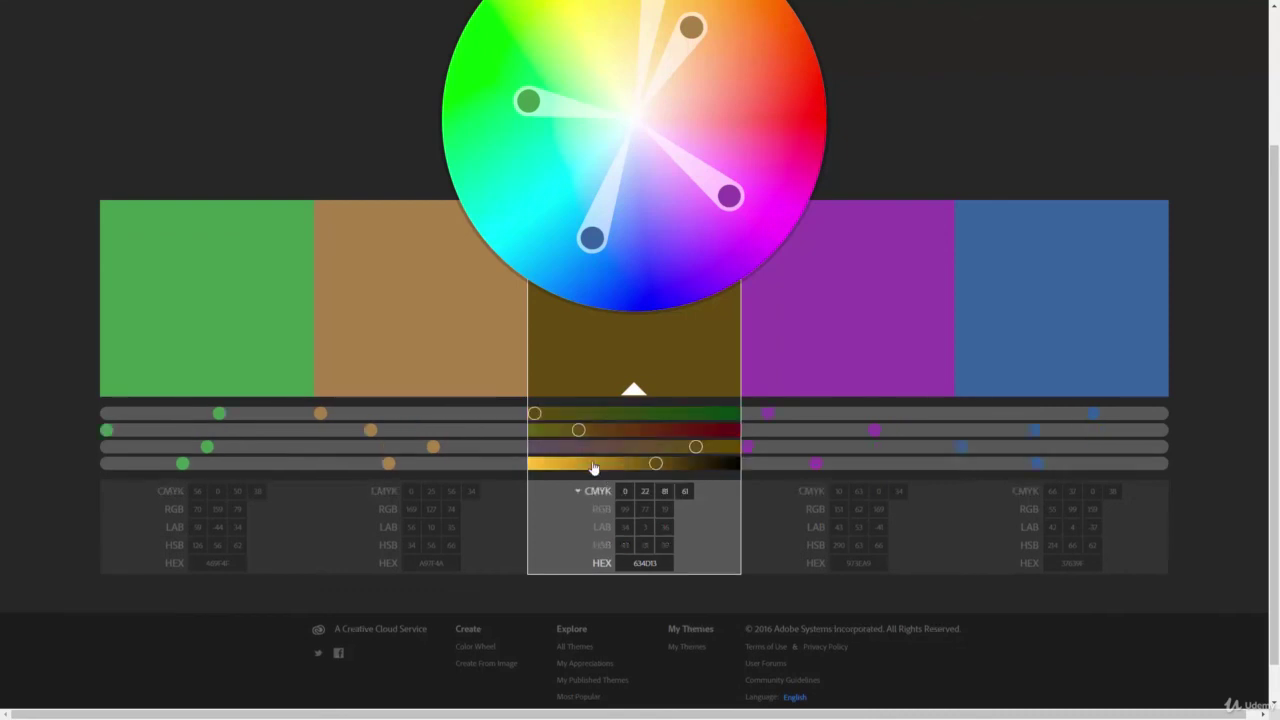
left_click(598, 491)
left_click(603, 540)
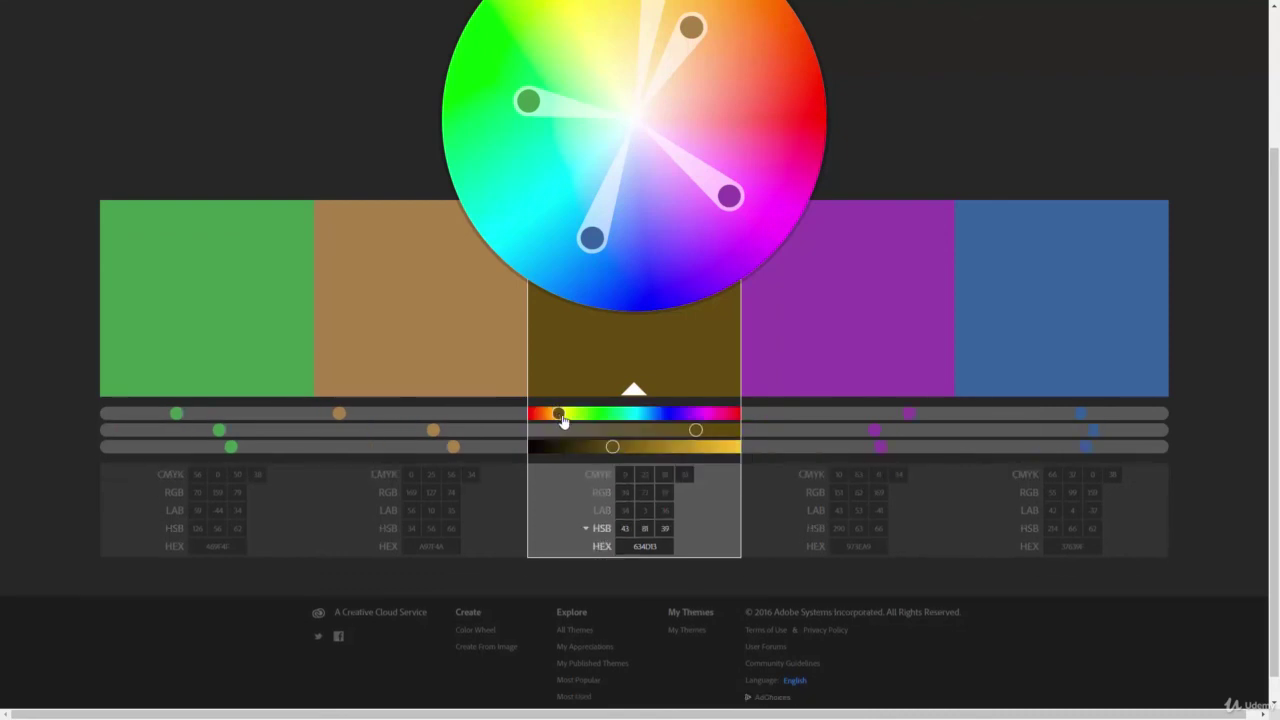
left_click_drag(563, 413, 714, 430)
left_click_drag(613, 446, 621, 446)
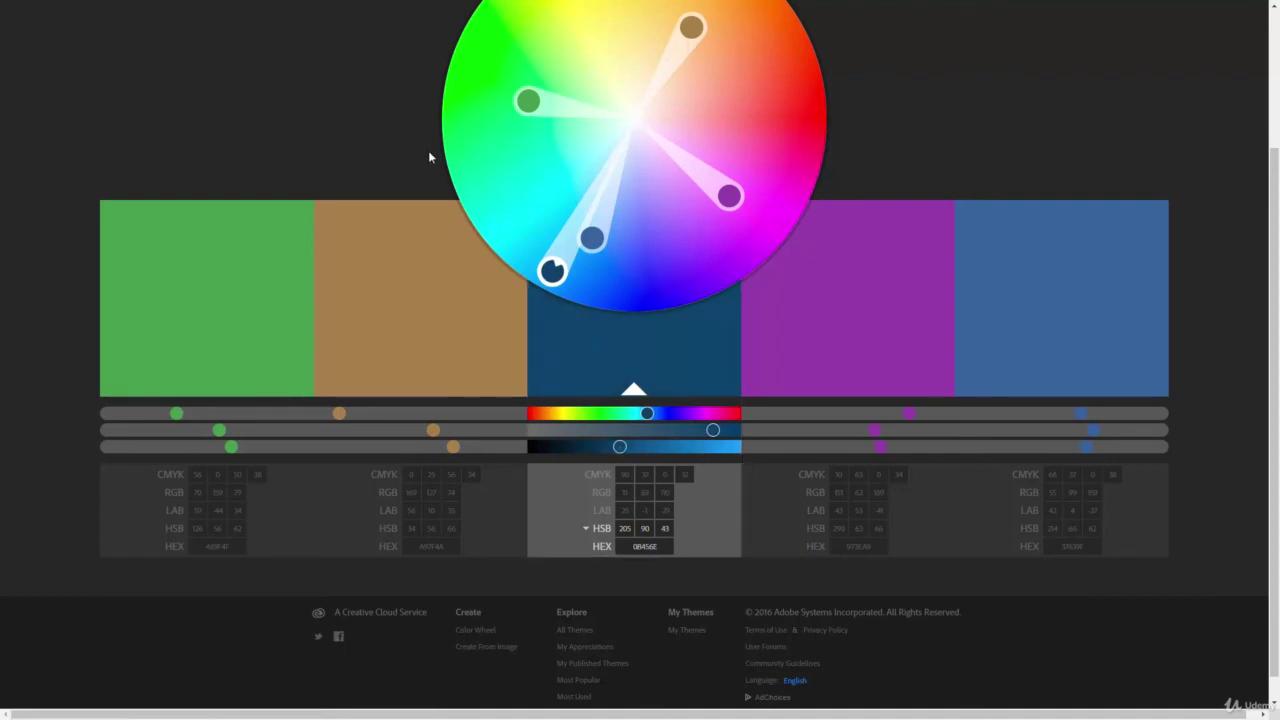
Scroll back up to the top of the Adobe Color CC page.
scroll(428, 155, "up", 2)
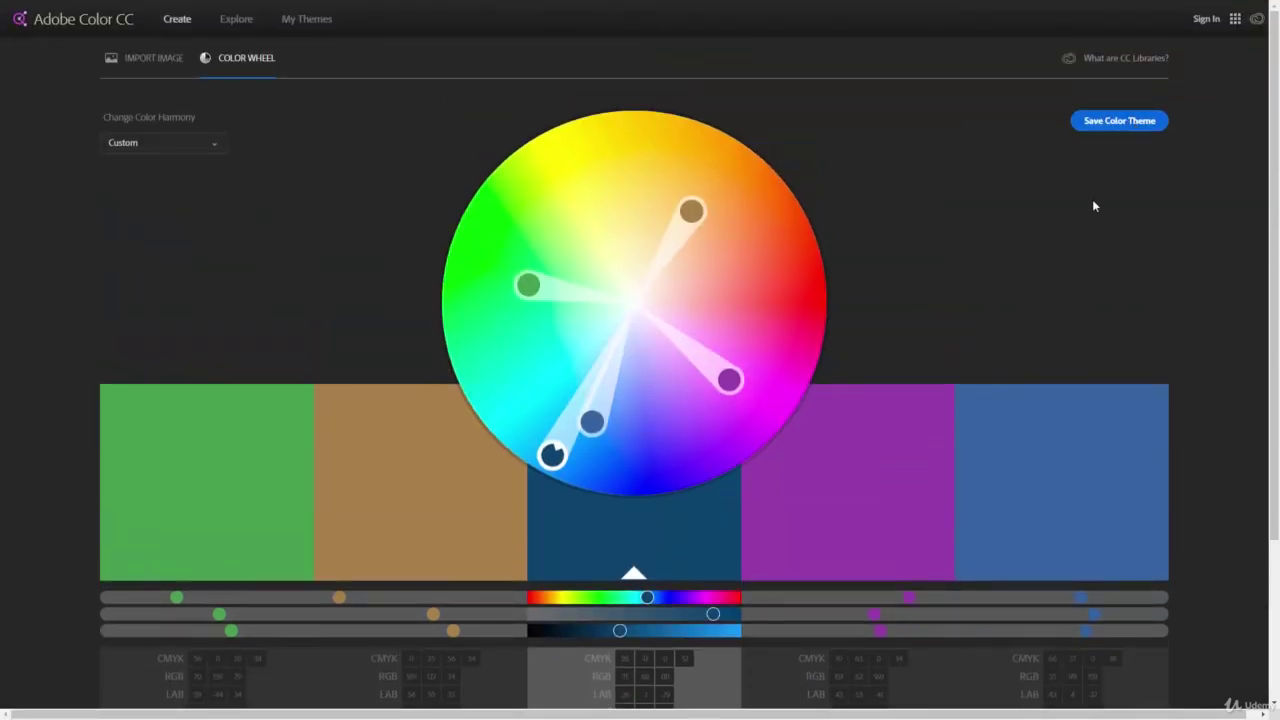